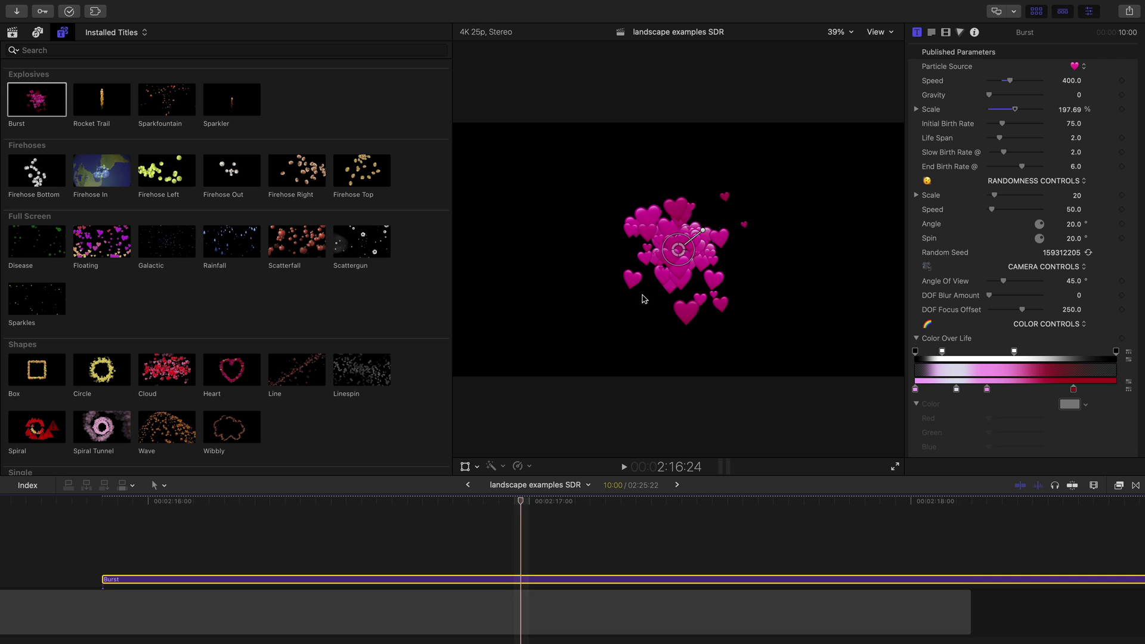
Move the Burst particles to the left of the frame, then stack a Heart title above and shift it right.
left_click_drag(687, 237, 586, 247)
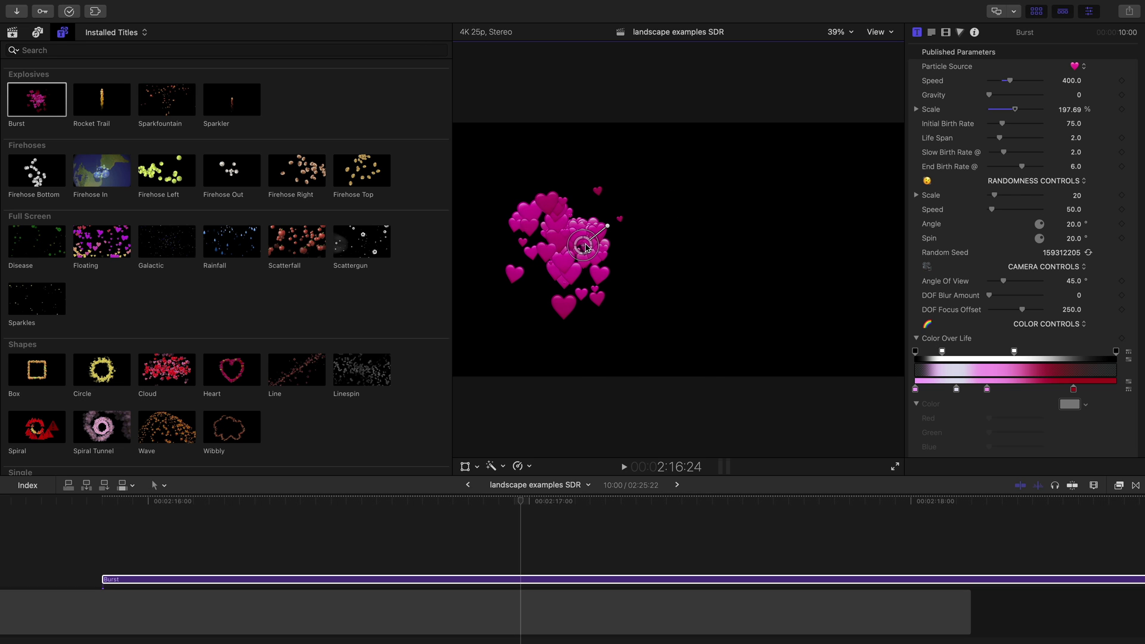
left_click_drag(225, 377, 114, 562)
left_click_drag(689, 241, 765, 234)
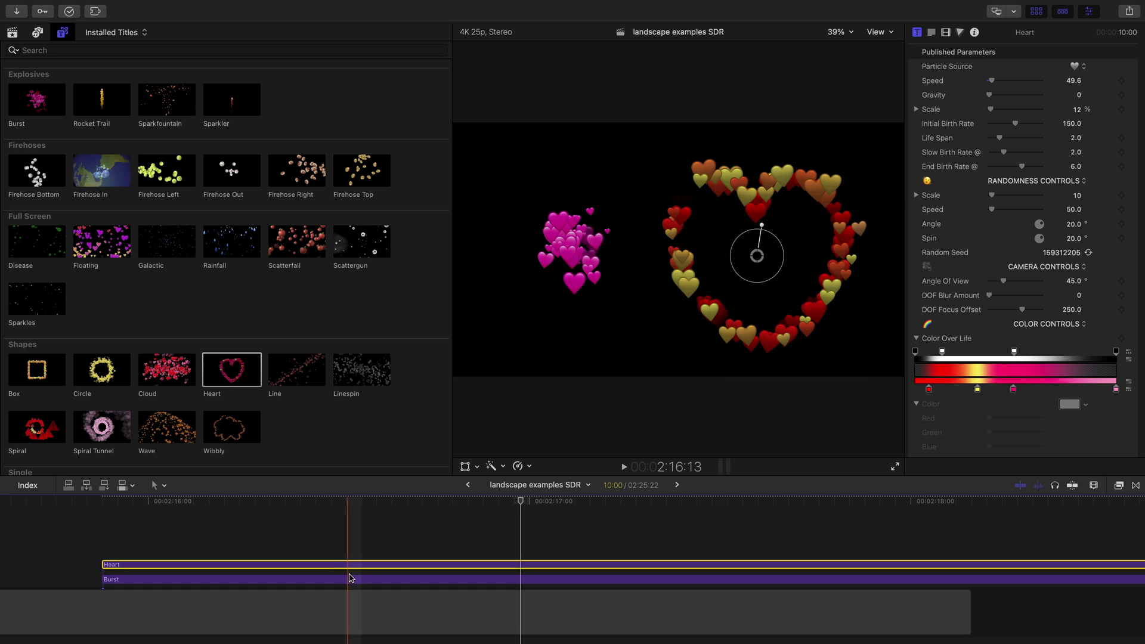
Add a Rainfall title above the Heart title, aligned with its start, and play the combined effects.
left_click(348, 579)
left_click_drag(241, 243, 107, 549)
left_click(597, 501)
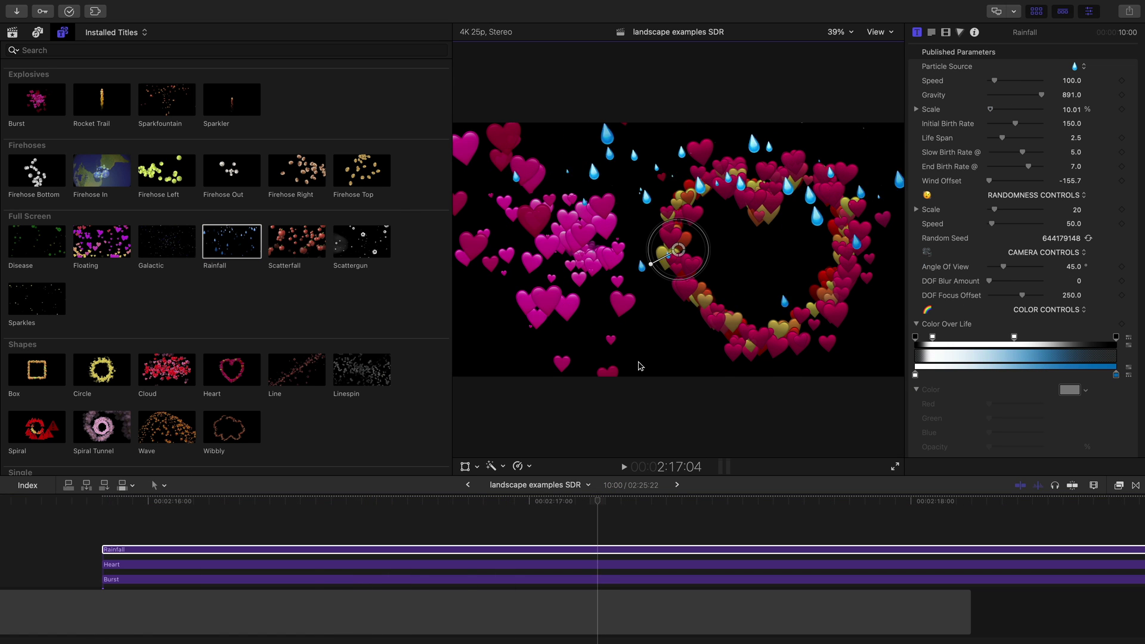
key("space")
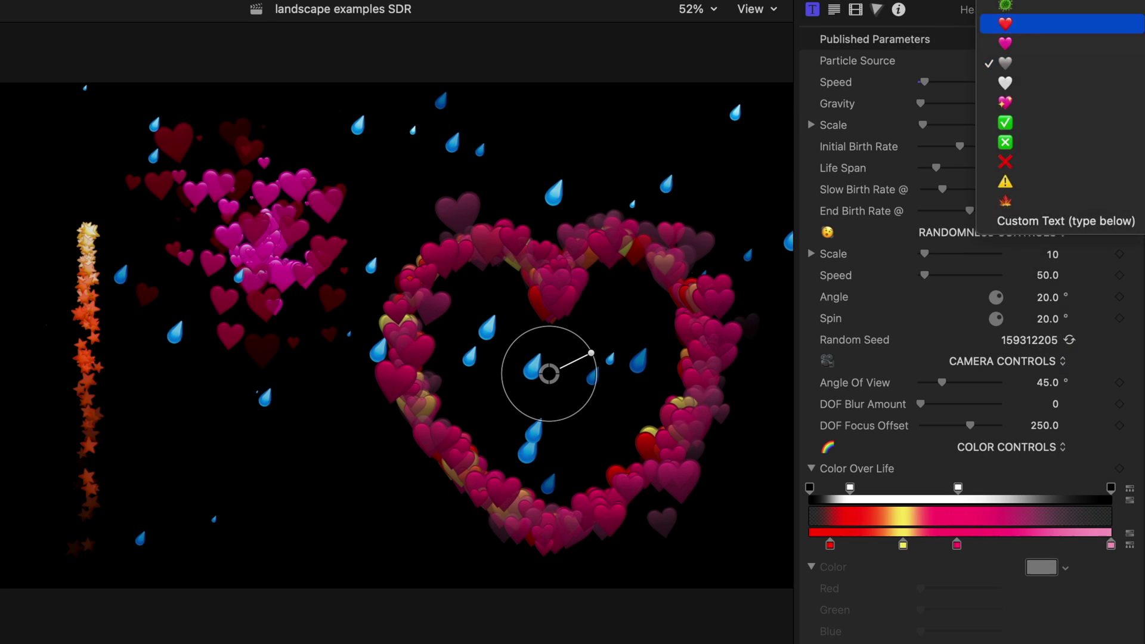
Try the star and red apple emojis as the Heart title's particle source, then restore the grey heart.
scroll(1062, 251, "up", 5)
scroll(1062, 322, "up", 5)
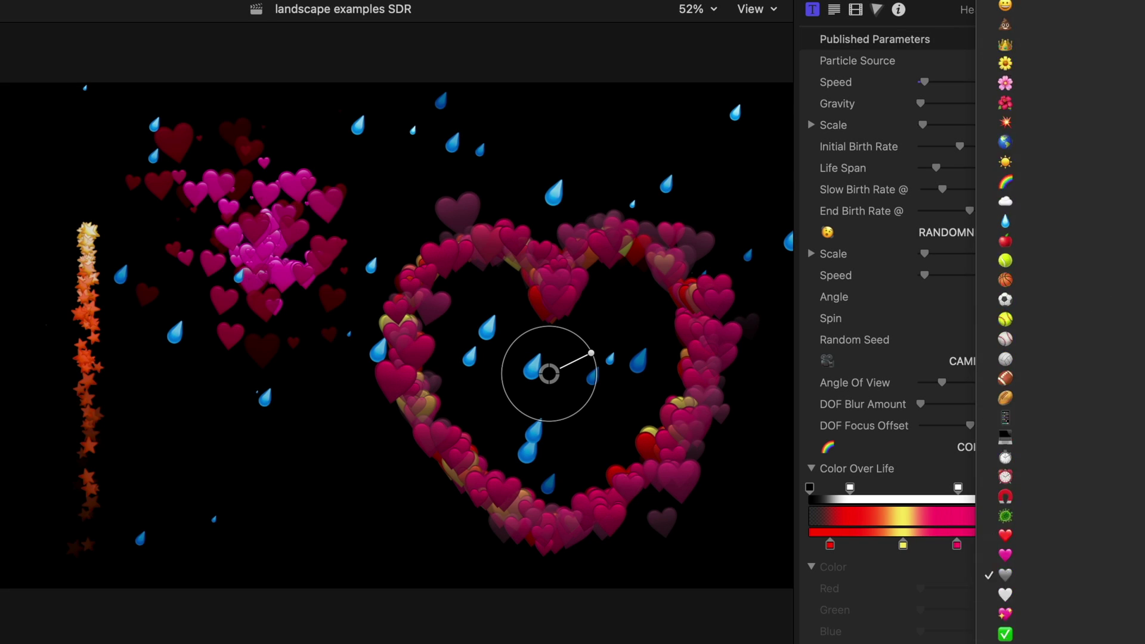
left_click(1088, 2)
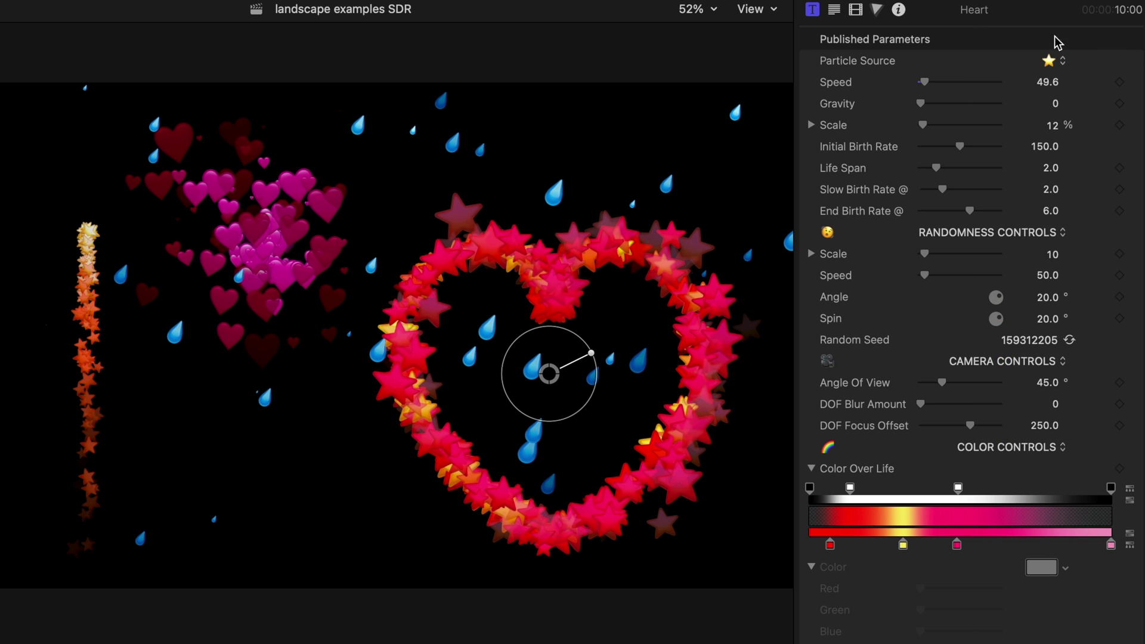
left_click(1052, 63)
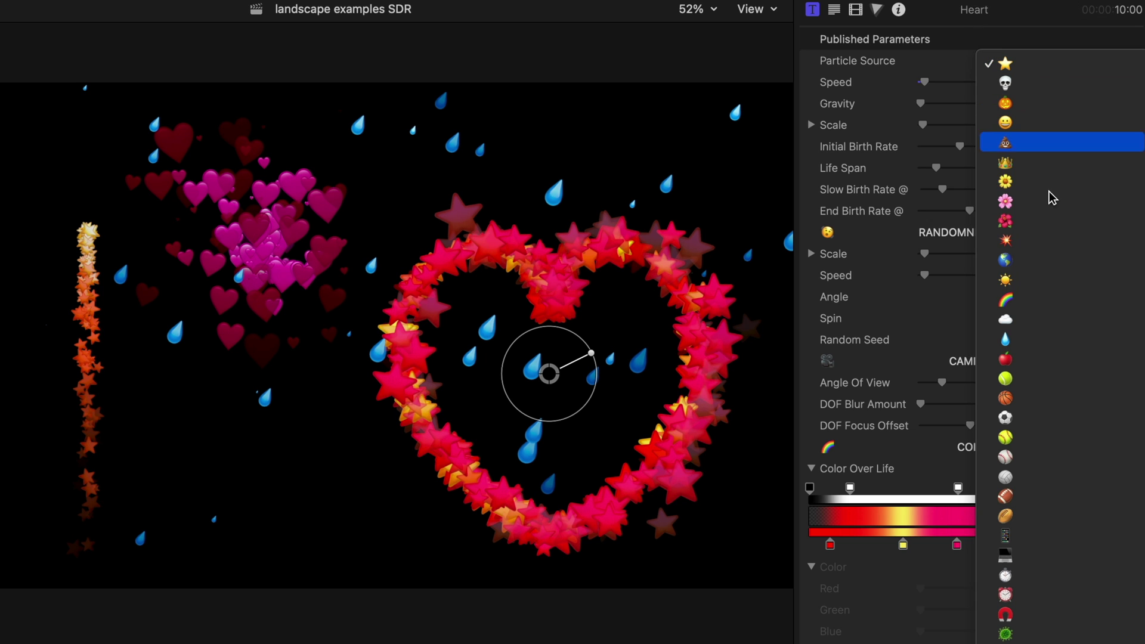
left_click(1047, 357)
left_click(1052, 63)
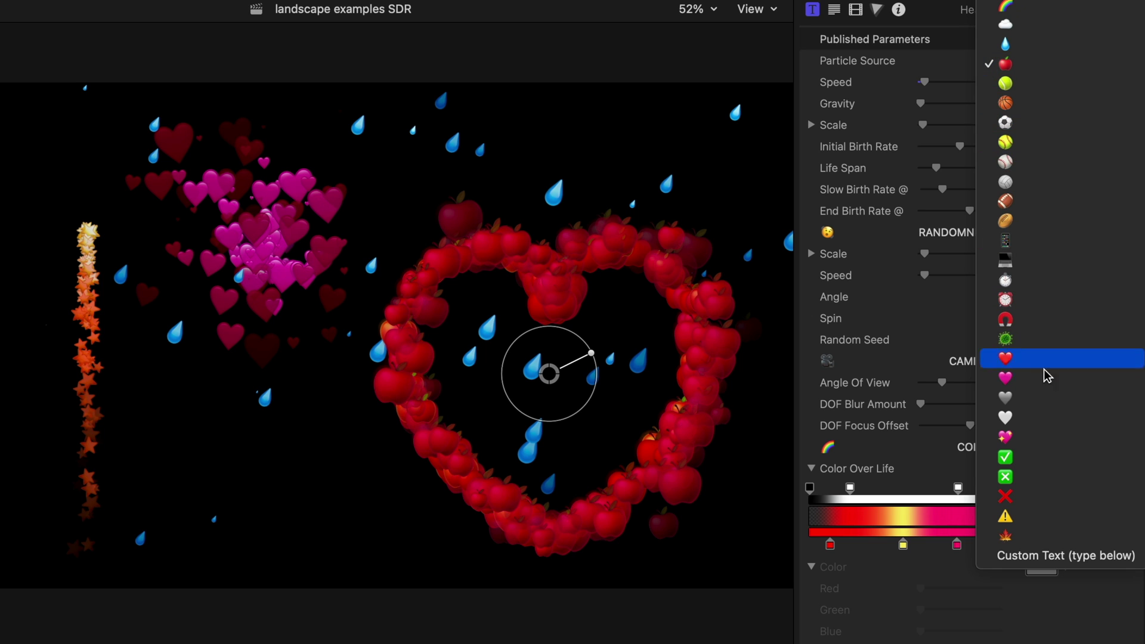
left_click(1051, 398)
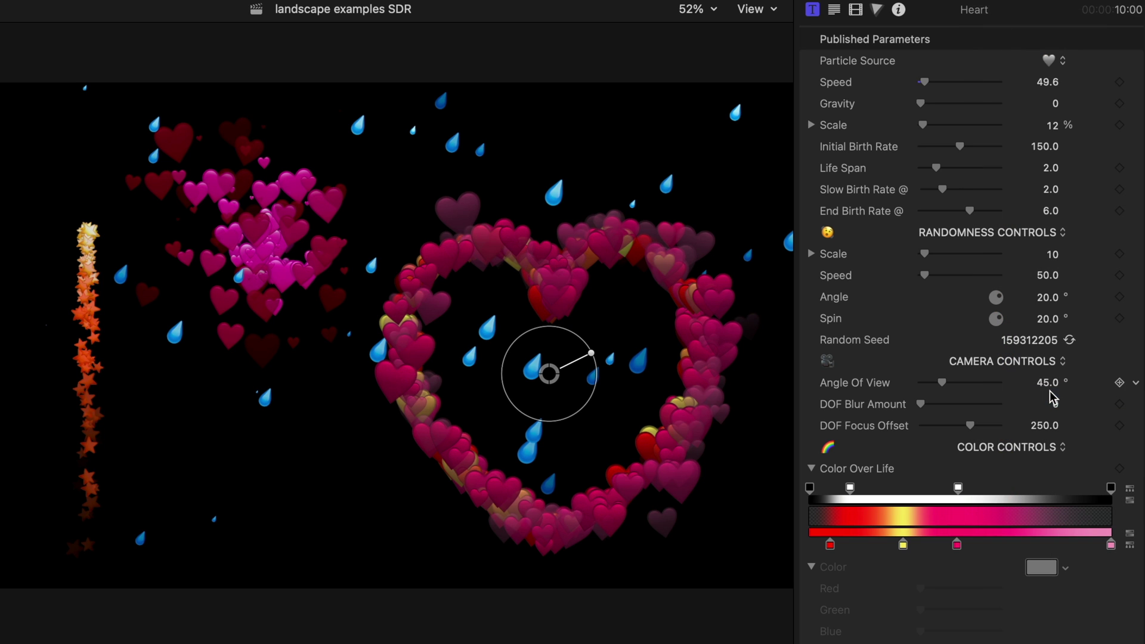
Try the warning sign as the Heart title's particle source, then set the source to Custom Text.
left_click(1052, 58)
left_click(1056, 180)
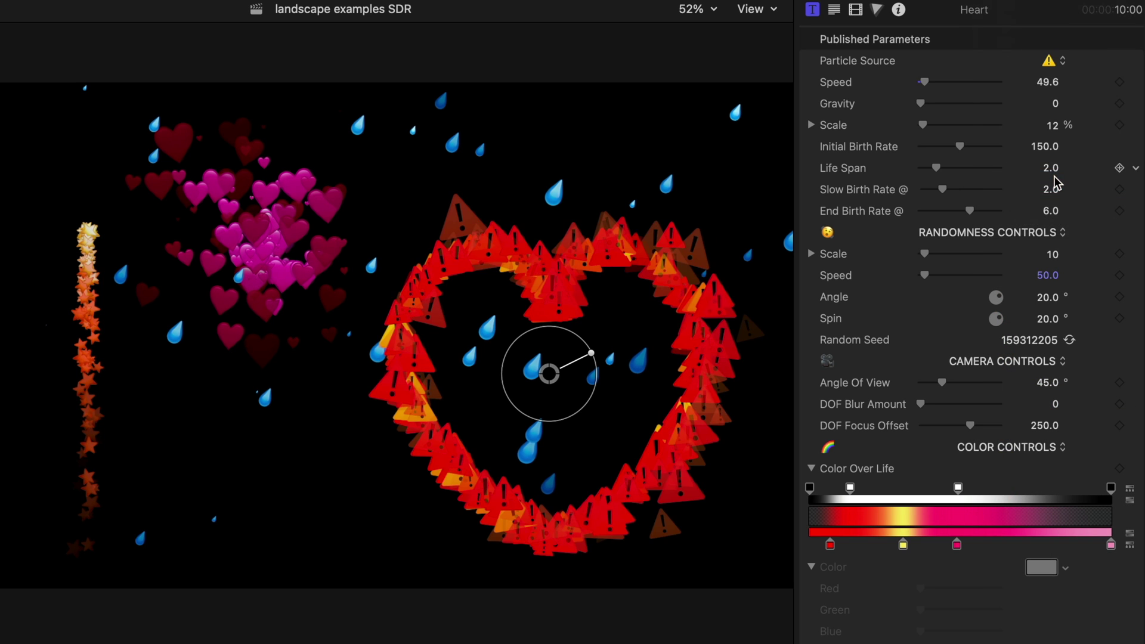
left_click(1051, 63)
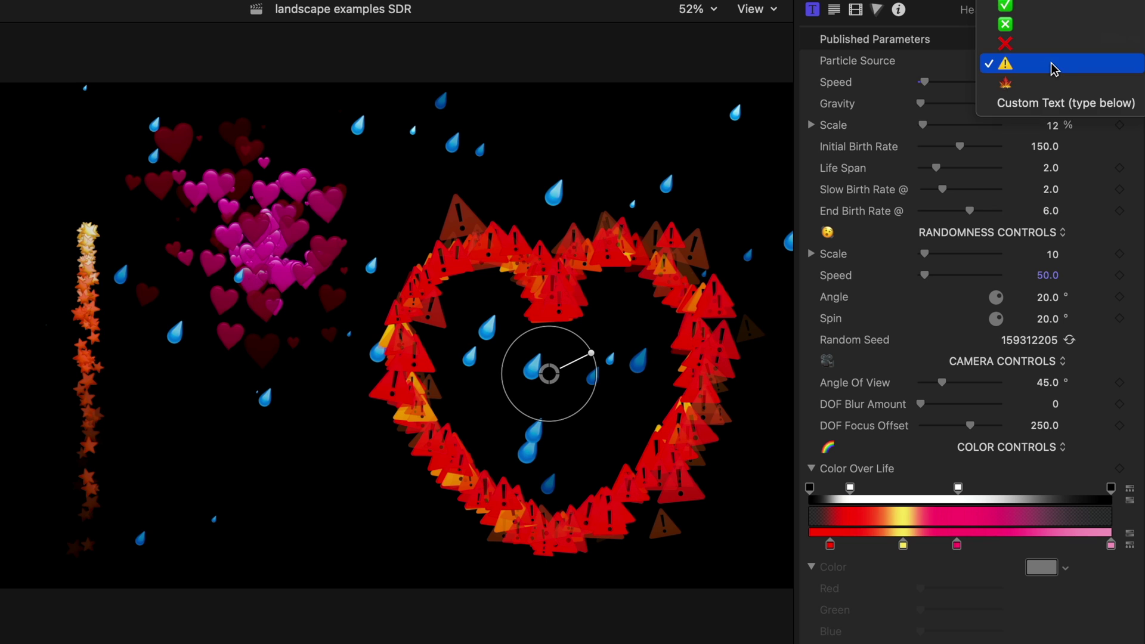
left_click(1068, 103)
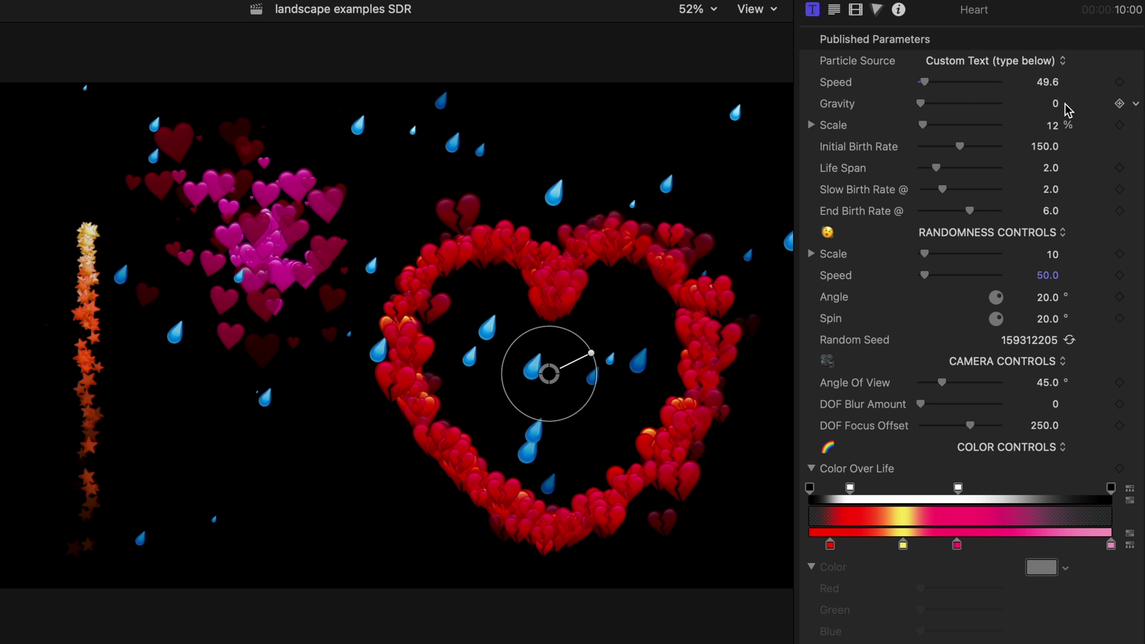
Replace the broken heart in the Heart title's Custom Text with the gemstone emoji from the Objects category.
scroll(979, 603, "down", 5)
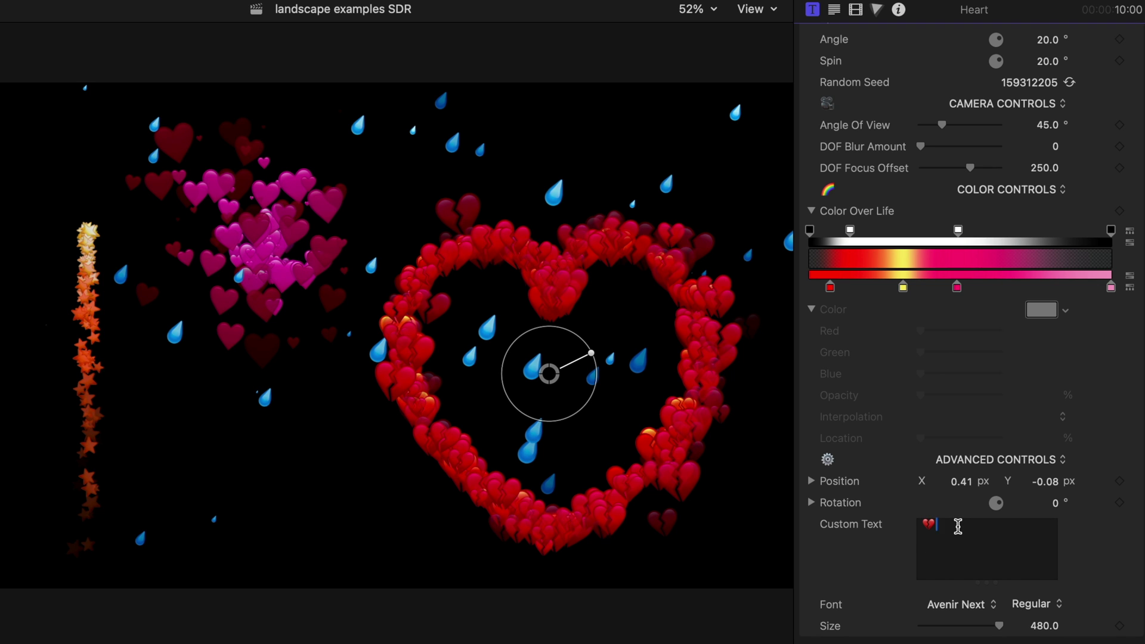
key("ctrl+super+space")
left_click_drag(349, 379, 358, 373)
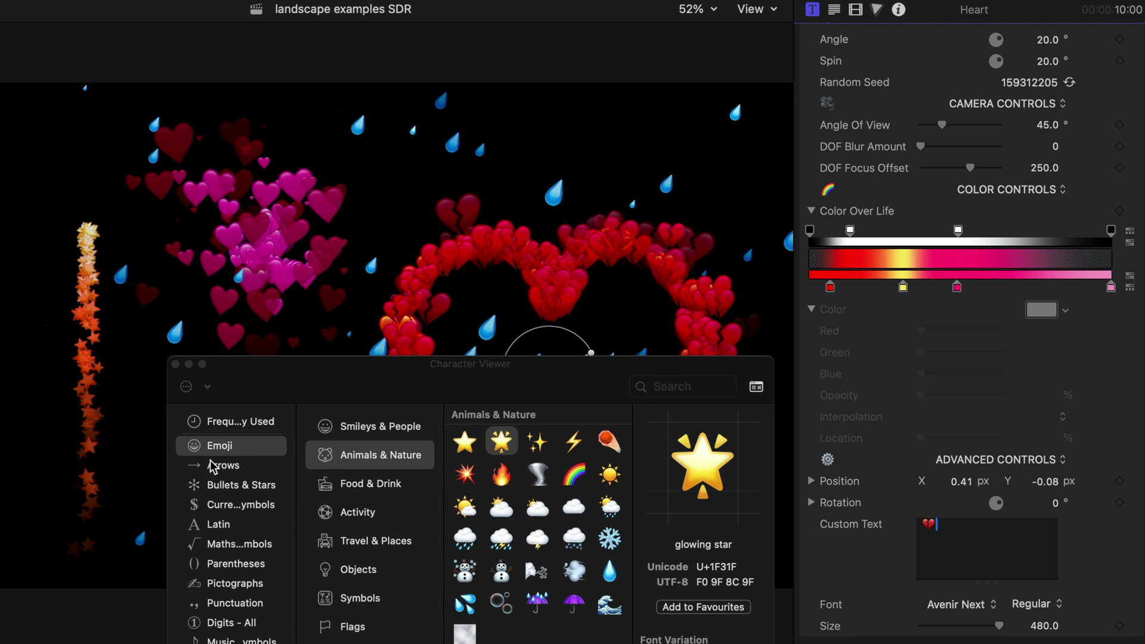
scroll(516, 586, "down", 15)
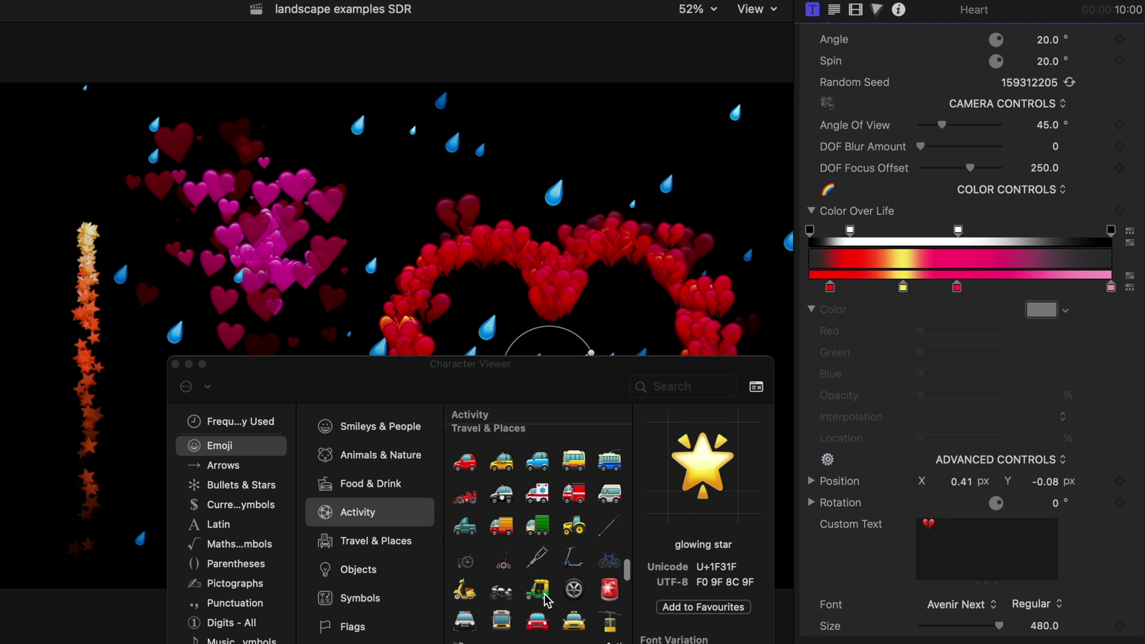
scroll(546, 600, "down", 10)
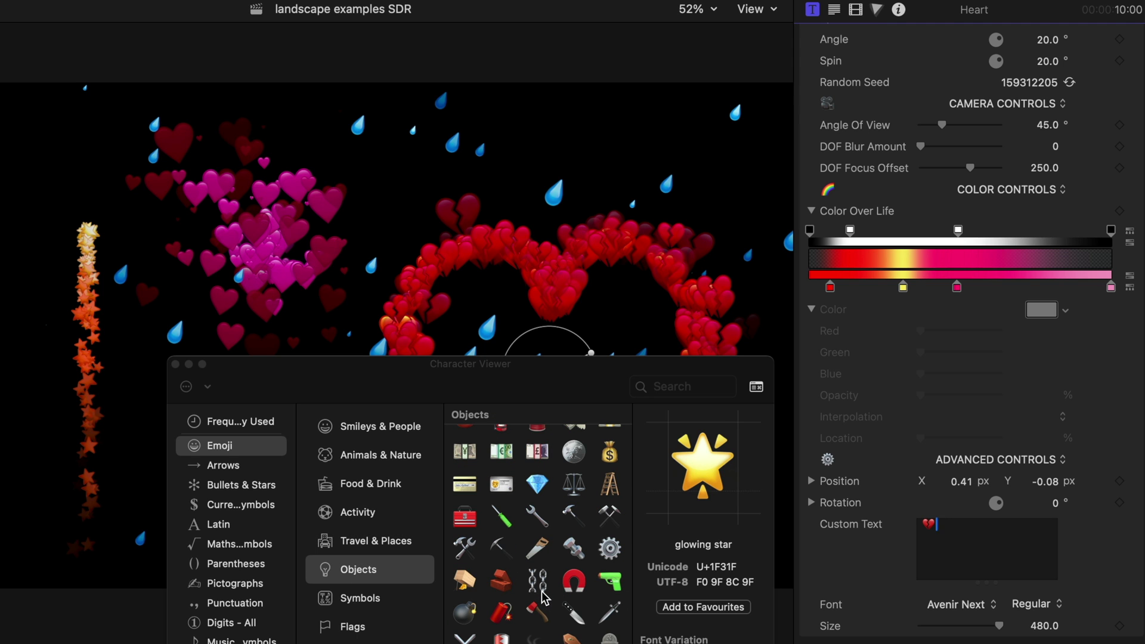
left_click(538, 485)
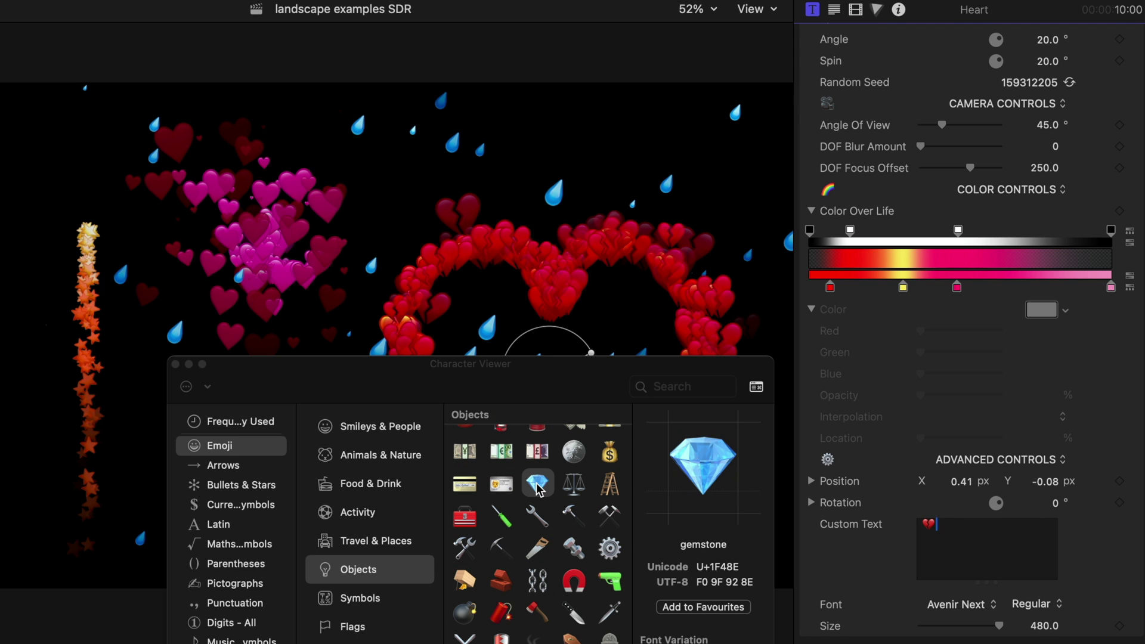
double_click(538, 485)
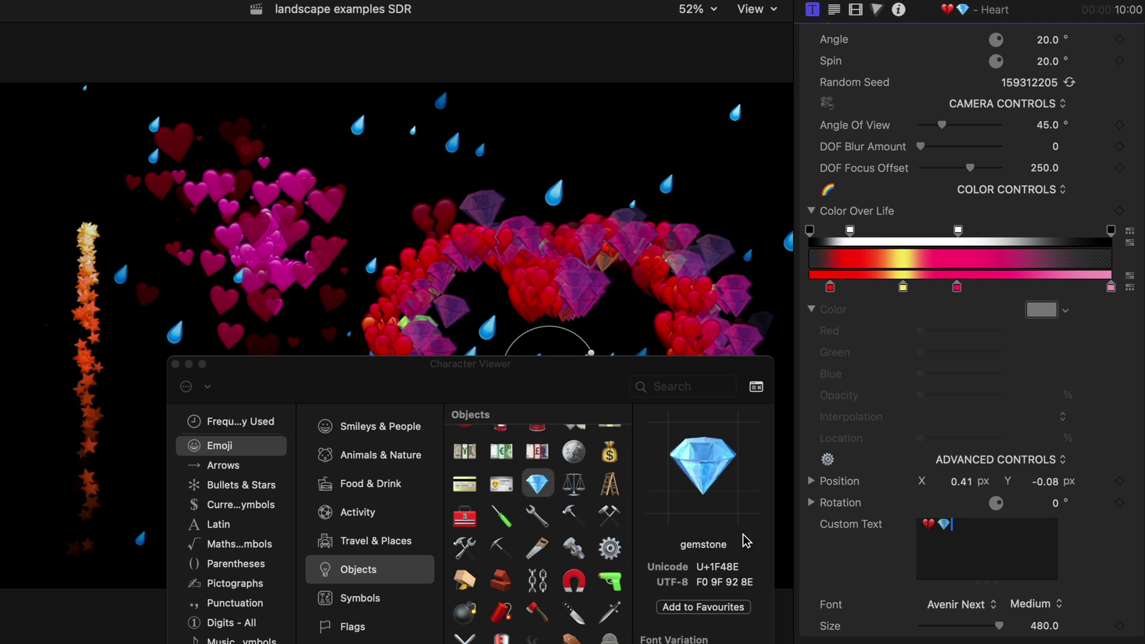
left_click(937, 526)
key("BackSpace")
left_click(176, 365)
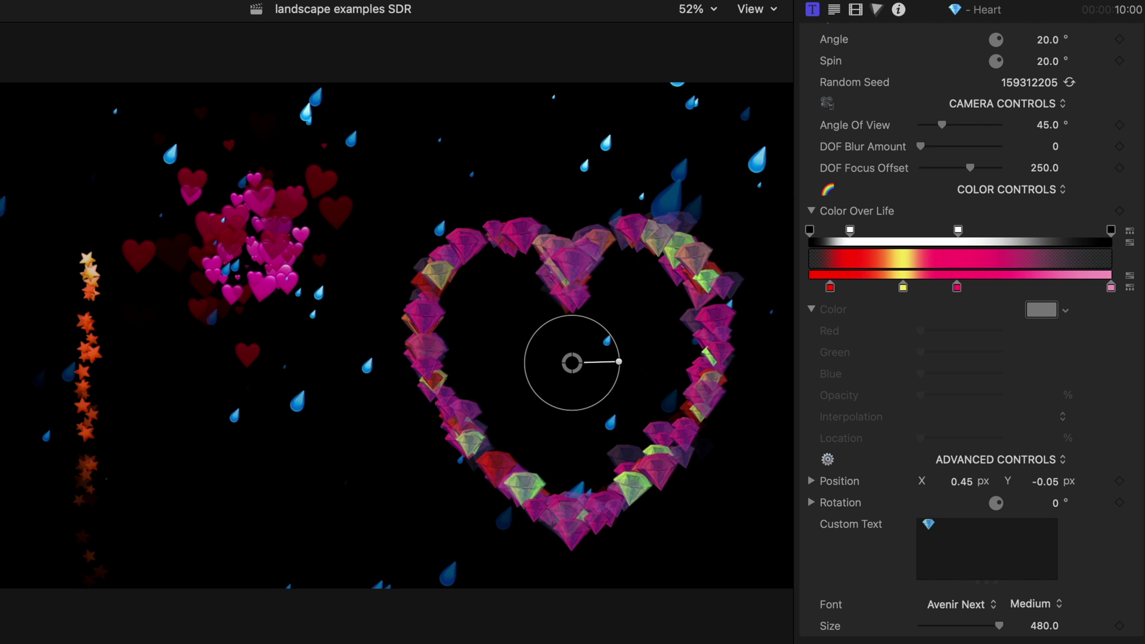
Set the Heart title's particle speed to 60.6.
scroll(1092, 501, "up", 10)
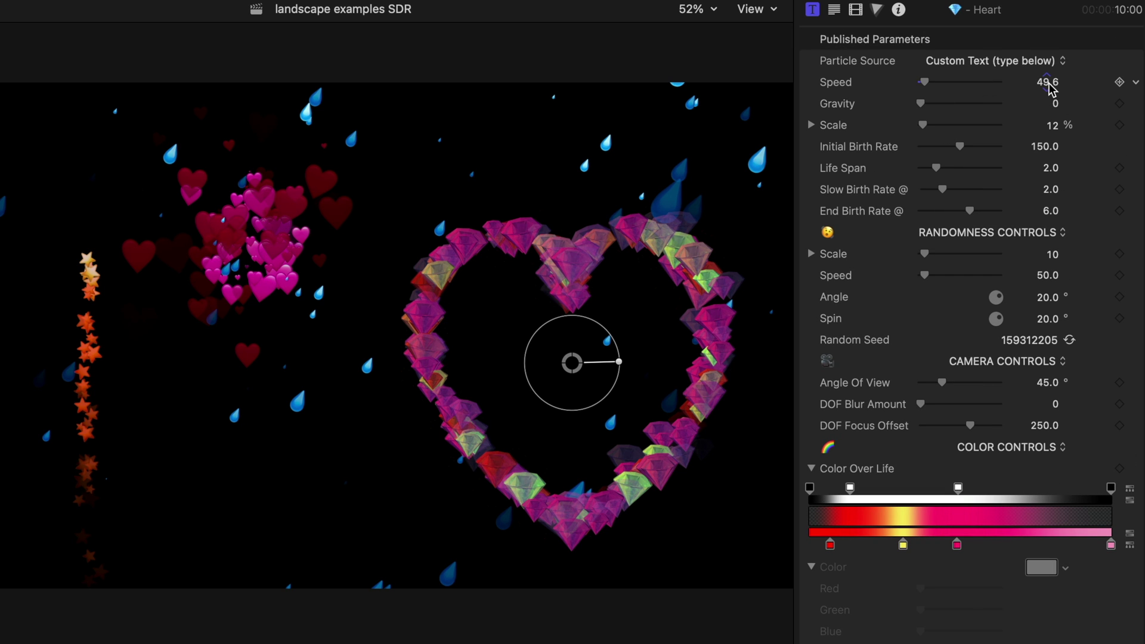
left_click_drag(1048, 81, 1057, 128)
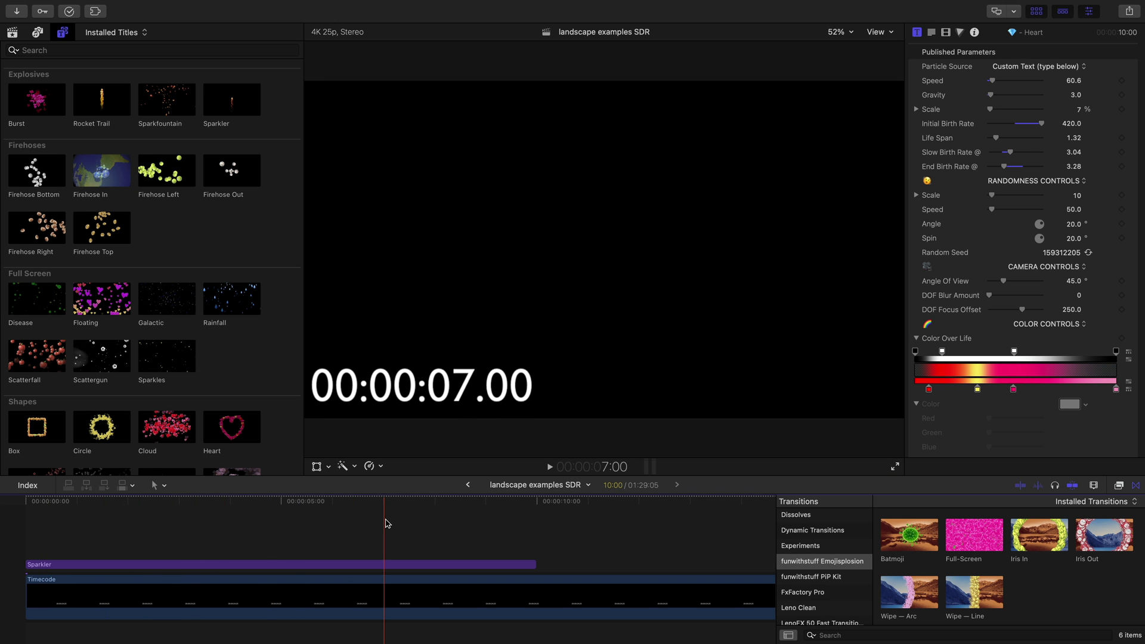
Shorten the Sparkler title to 3:23, then extend its end to a duration of 6:12 and play it back.
left_click_drag(535, 565, 223, 565)
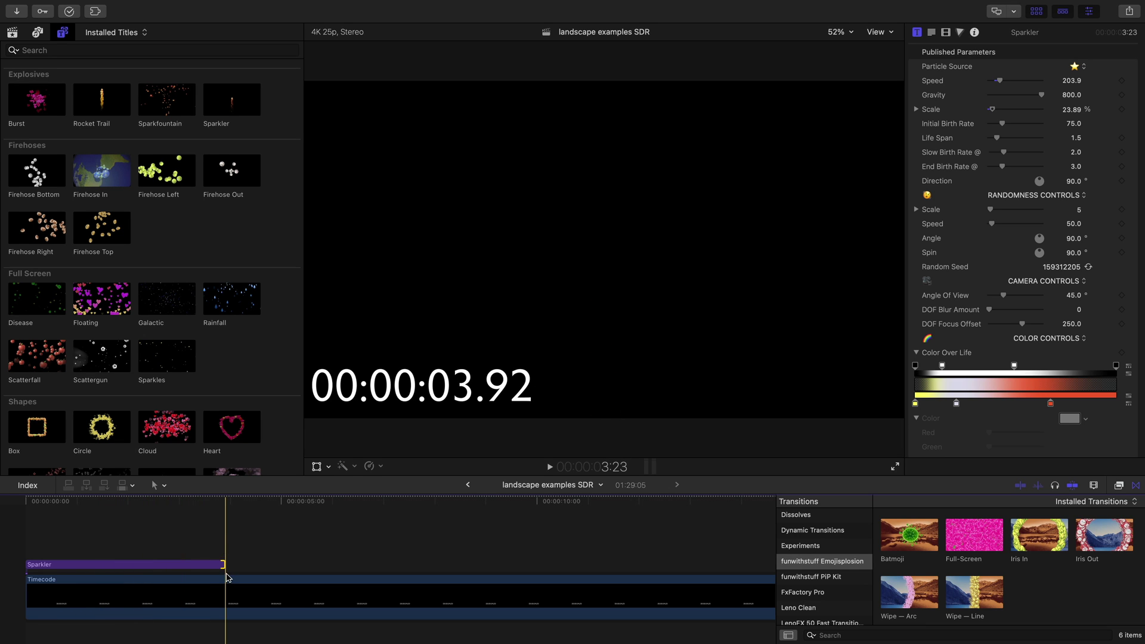
left_click_drag(224, 566, 354, 565)
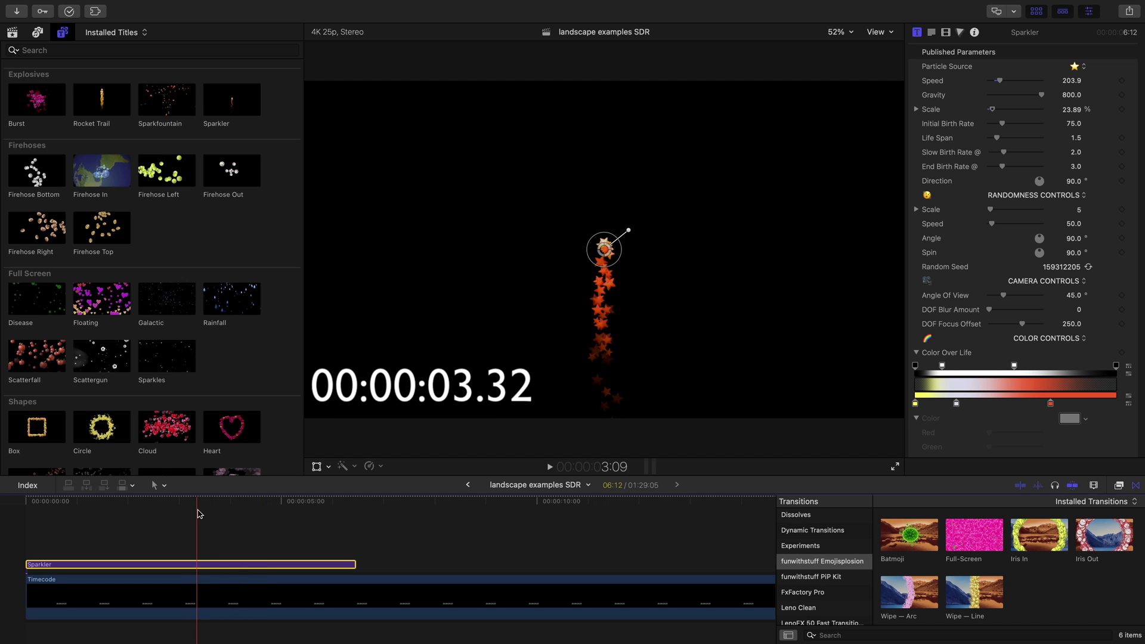
left_click_drag(309, 567, 335, 564)
key("space")
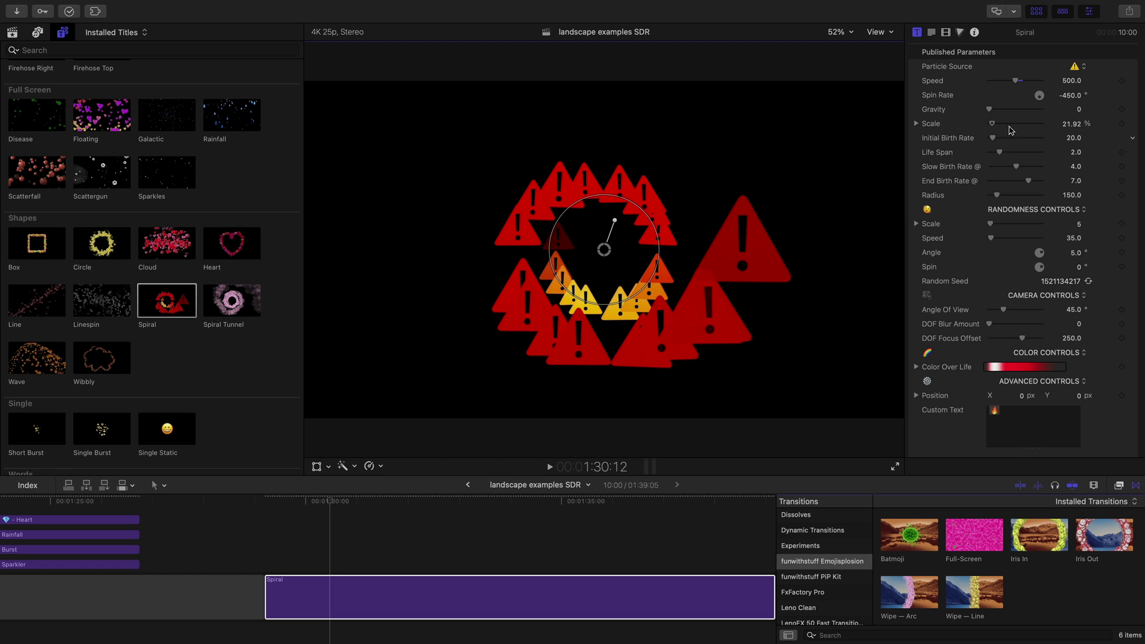
Set the Spiral title's spin rate to 454.4° and its radius to 125.8, previewing the motion.
left_click_drag(1071, 95, 1110, 95)
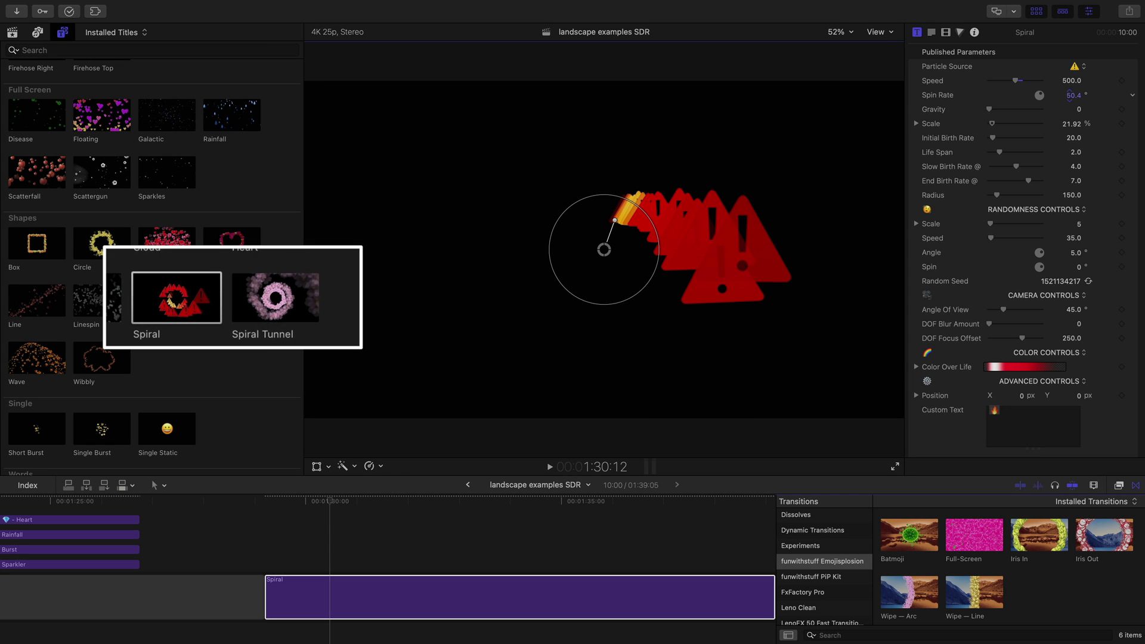
key("slash")
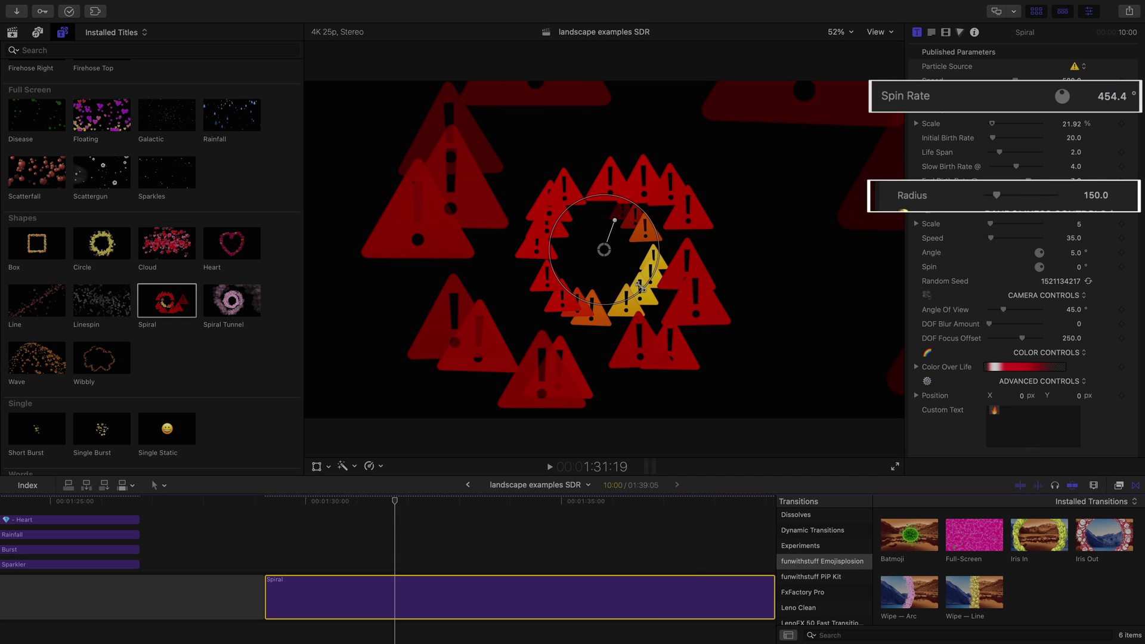
key("space")
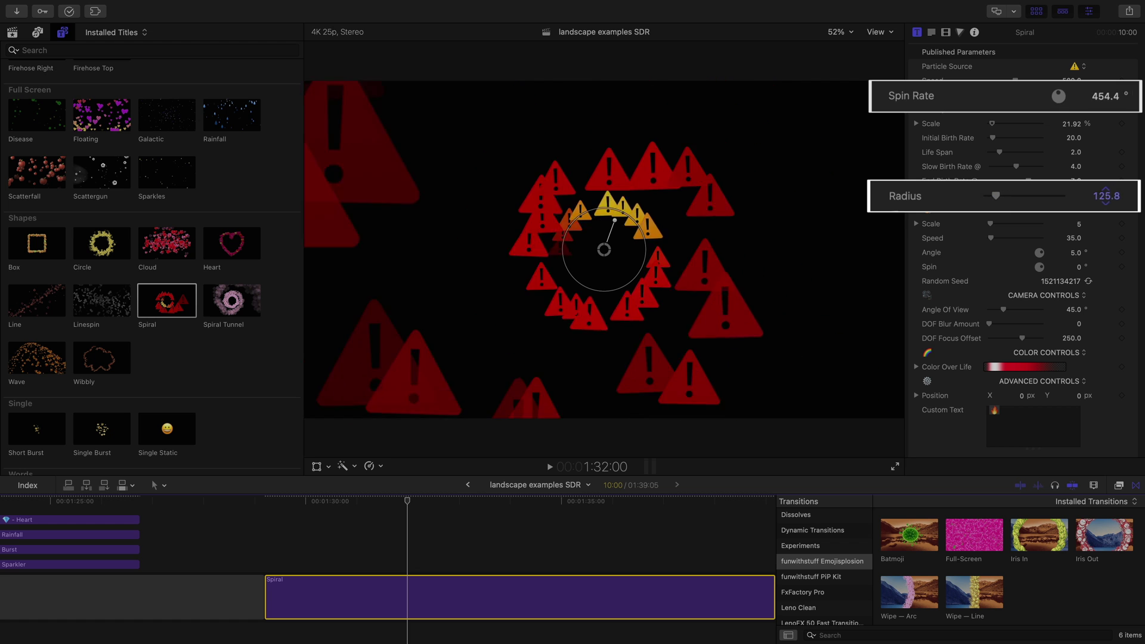
key("space")
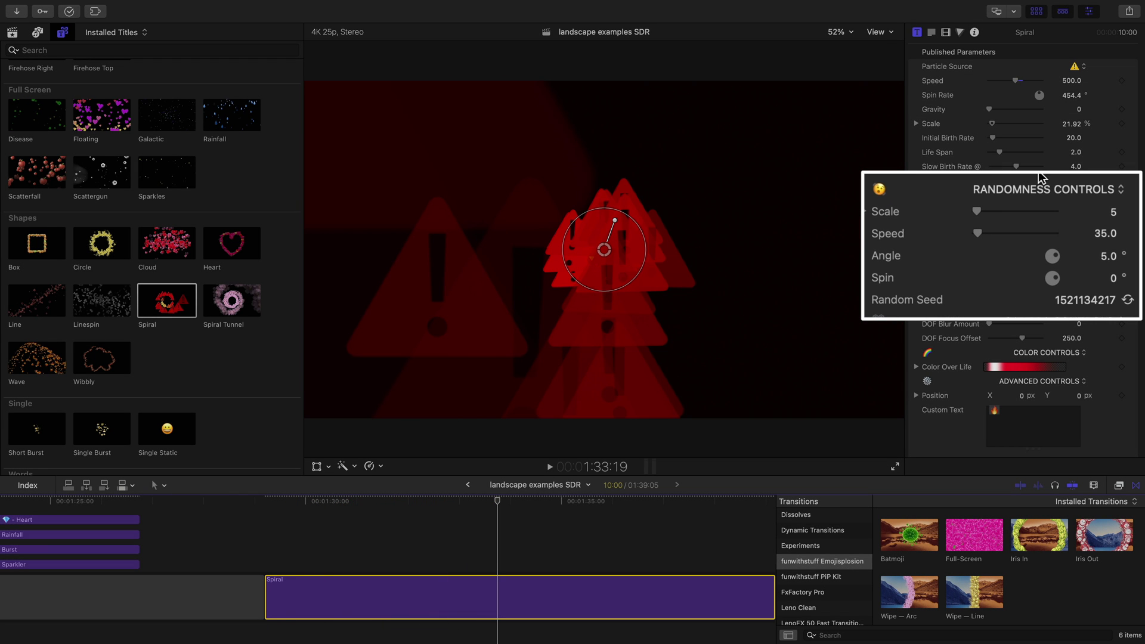
Try a randomness scale of 81 on the Spiral title and play it from the start.
left_click_drag(976, 211, 1007, 211)
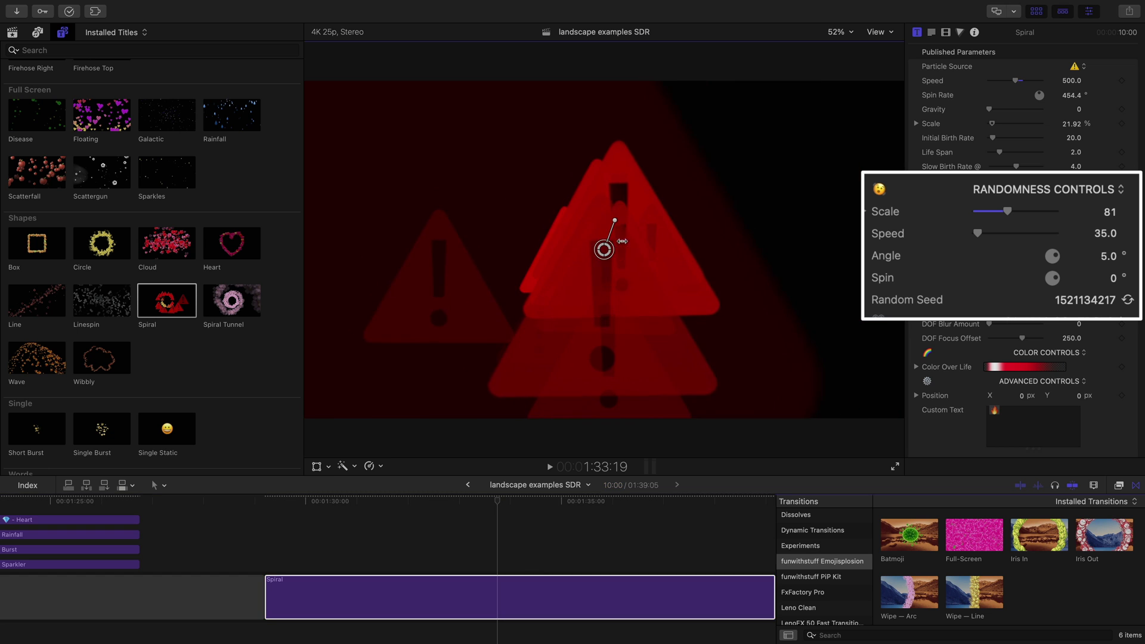
left_click(267, 551)
key("space")
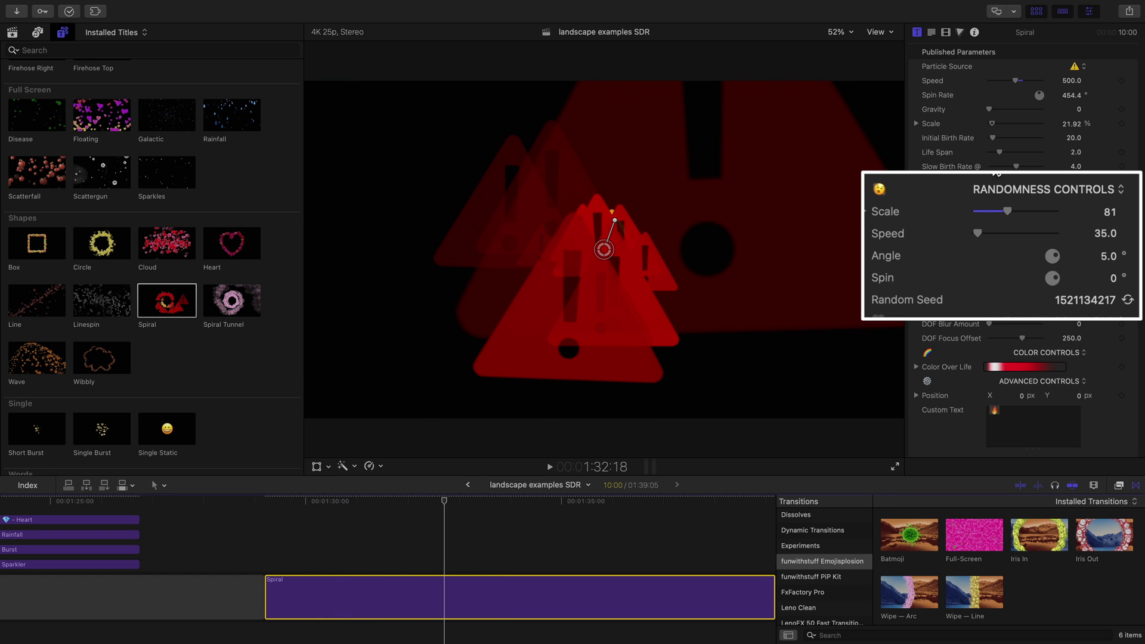
Set the Spiral title's randomness scale to 13, speed to 248, angle to 1° and spin to 1052°, previewing the result.
left_click_drag(1008, 211, 979, 202)
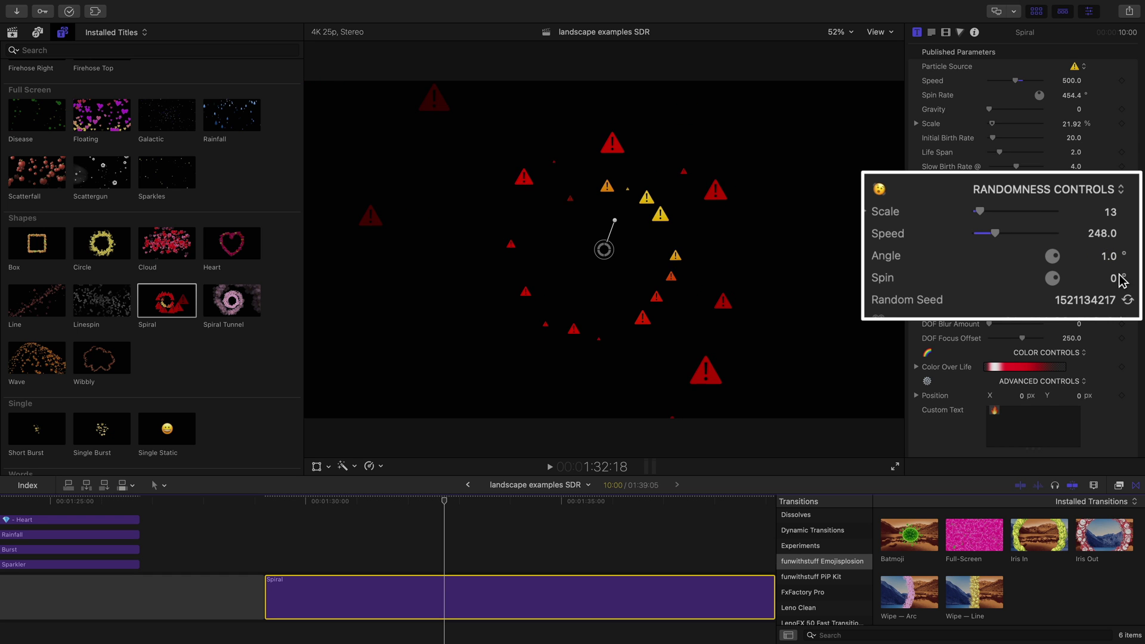
left_click_drag(1102, 278, 1122, 274)
key("space")
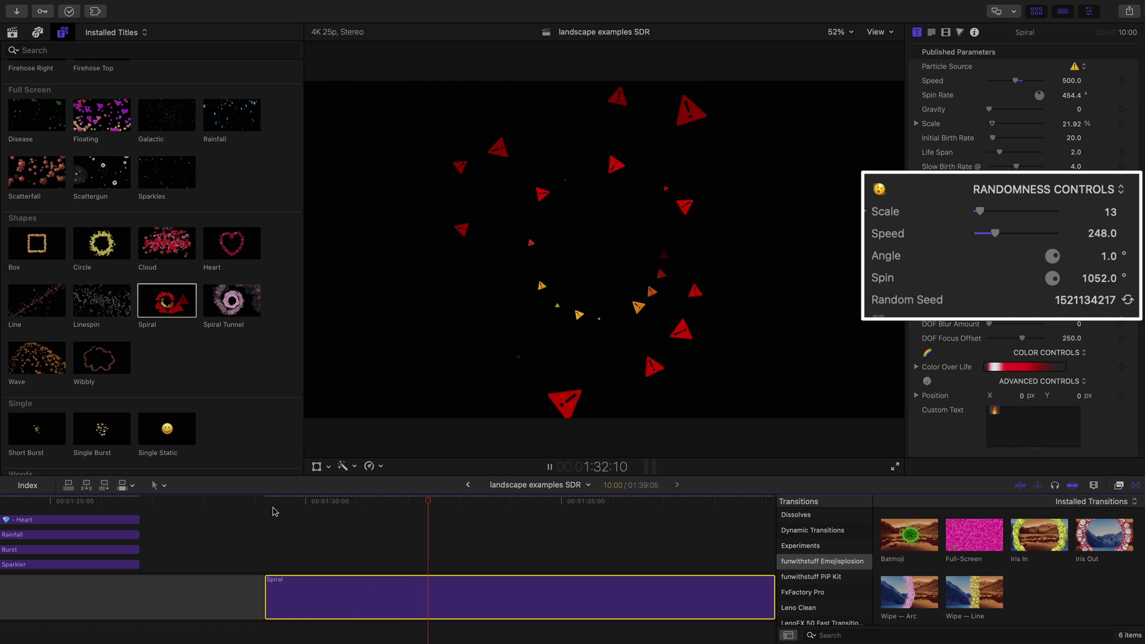
Set the Spiral title's main scale to 64%, replay it from the start and generate a new random seed.
left_click_drag(992, 123, 997, 123)
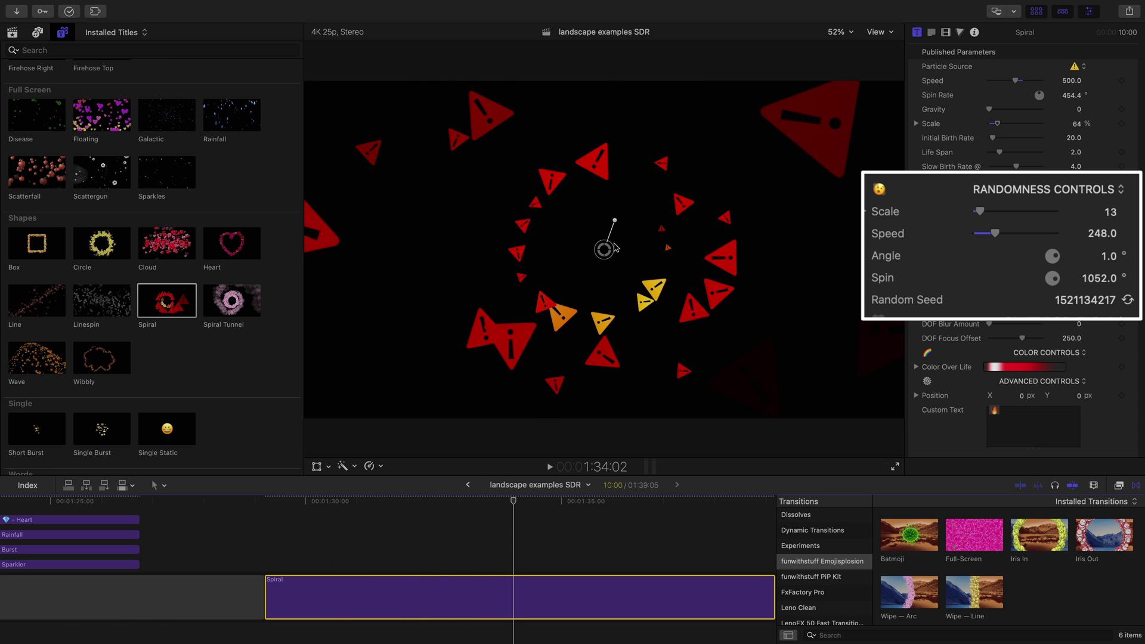
left_click(274, 524)
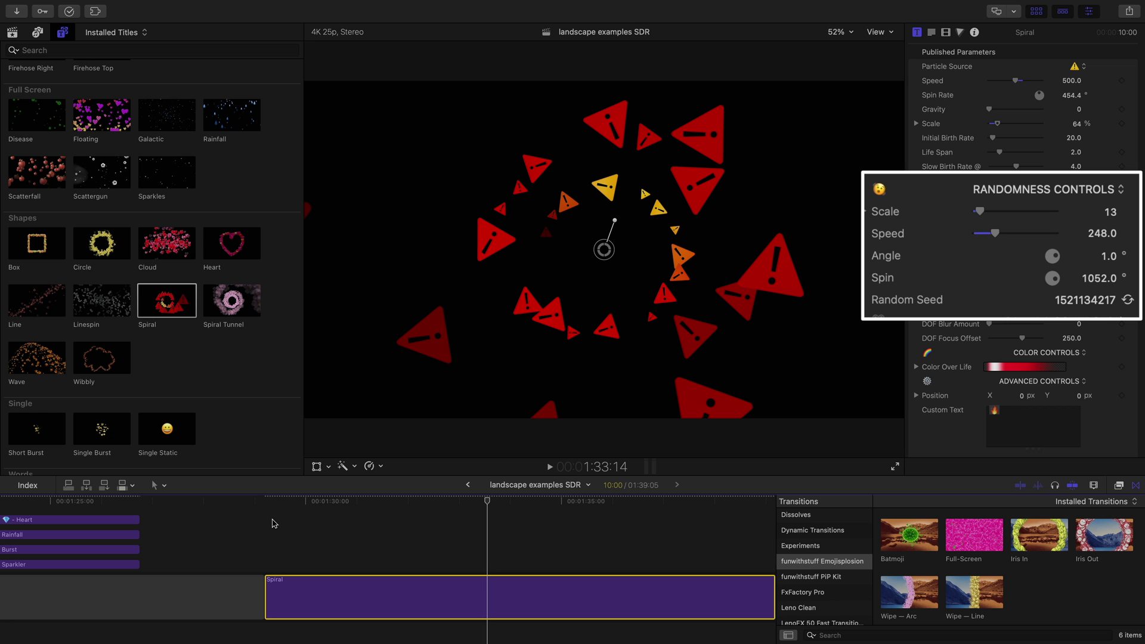
left_click(1128, 301)
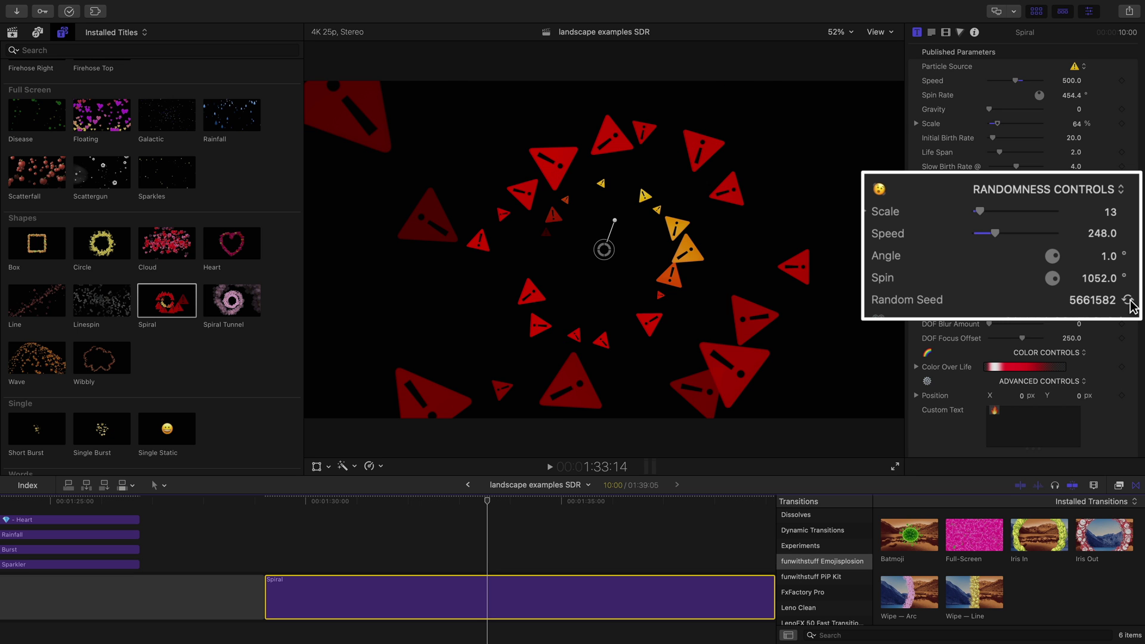
Generate another random seed for the Spiral title and play it from the start.
left_click(1128, 300)
key("/")
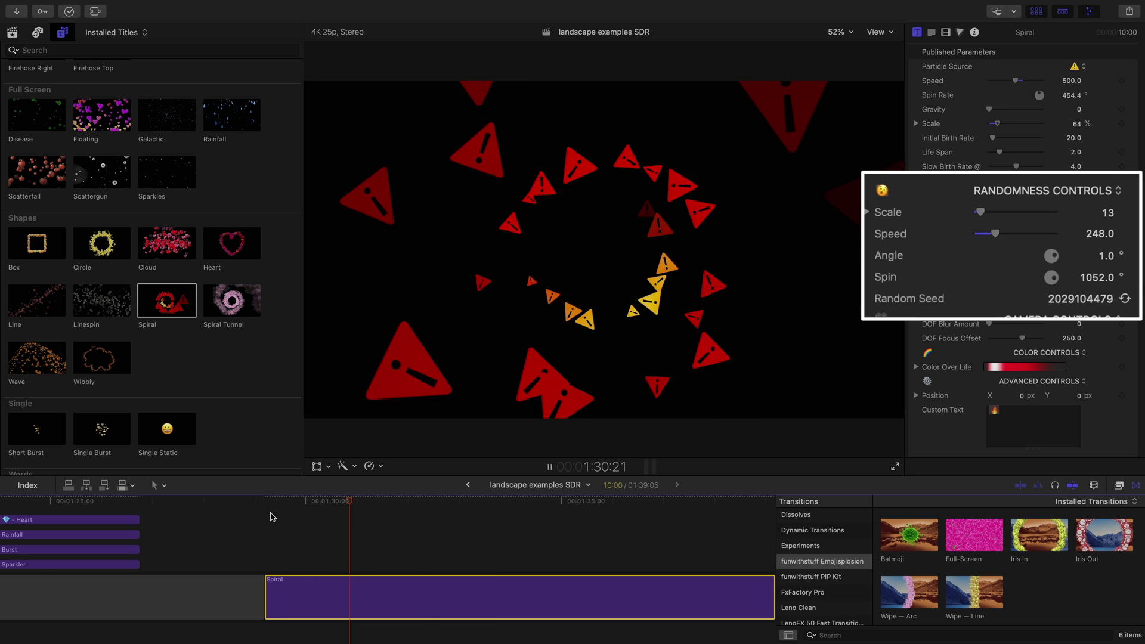
key("space")
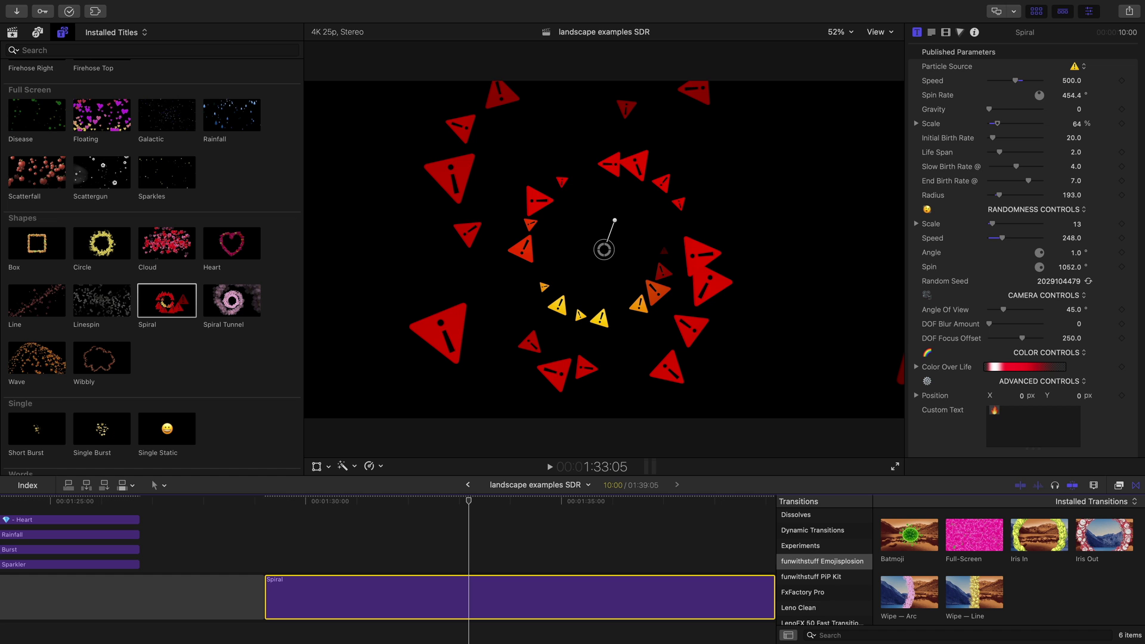
Try an angle of view of 22° on the Spiral title and preview the motion.
mouse_move(1007, 311)
left_mouse_down()
mouse_move(973, 327)
mouse_move(1060, 301)
mouse_move(995, 311)
left_mouse_up()
key("space")
key("space")
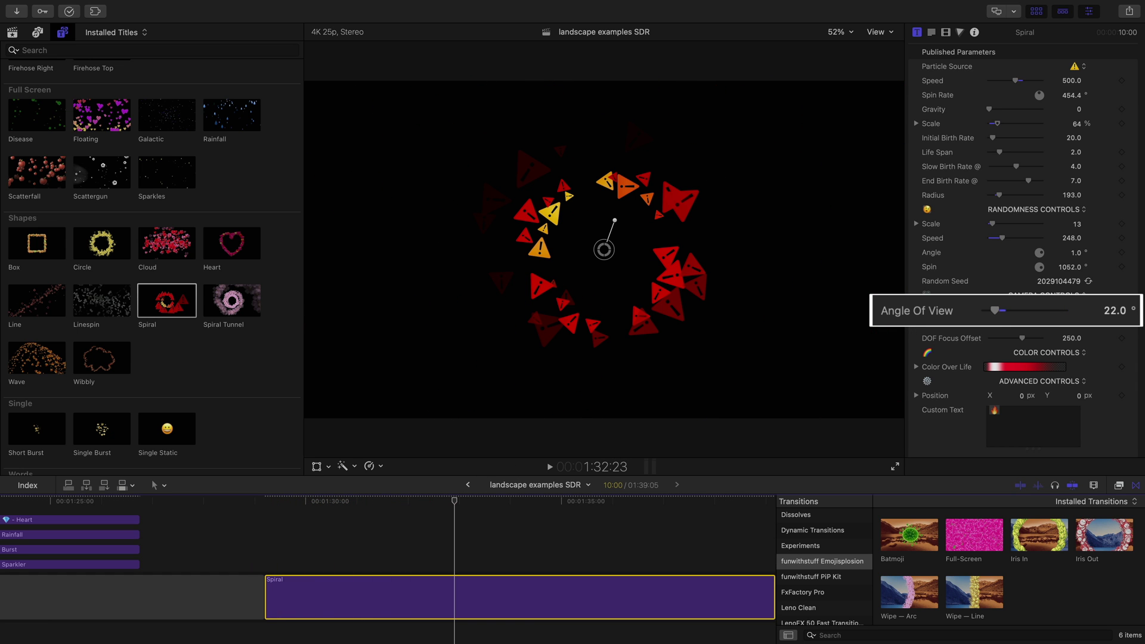
left_click(917, 367)
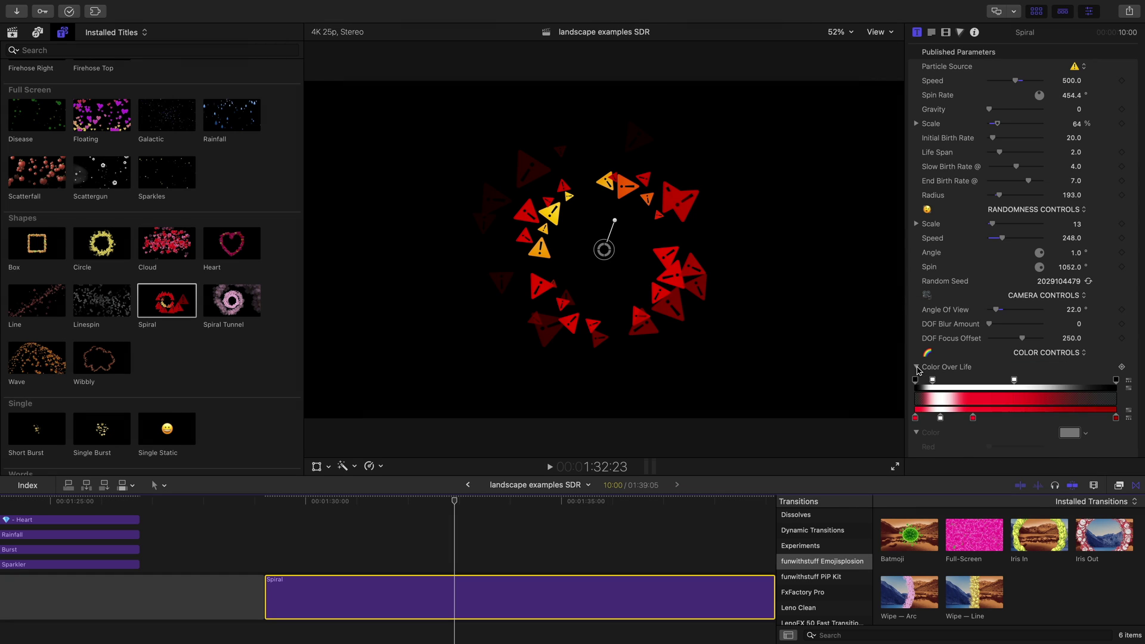
left_click(917, 367)
Set the Spiral title's DOF focus offset to 126 and angle of view to 57°, trying a blur amount of 100 before resetting it to 0.
left_click_drag(989, 324, 1023, 329)
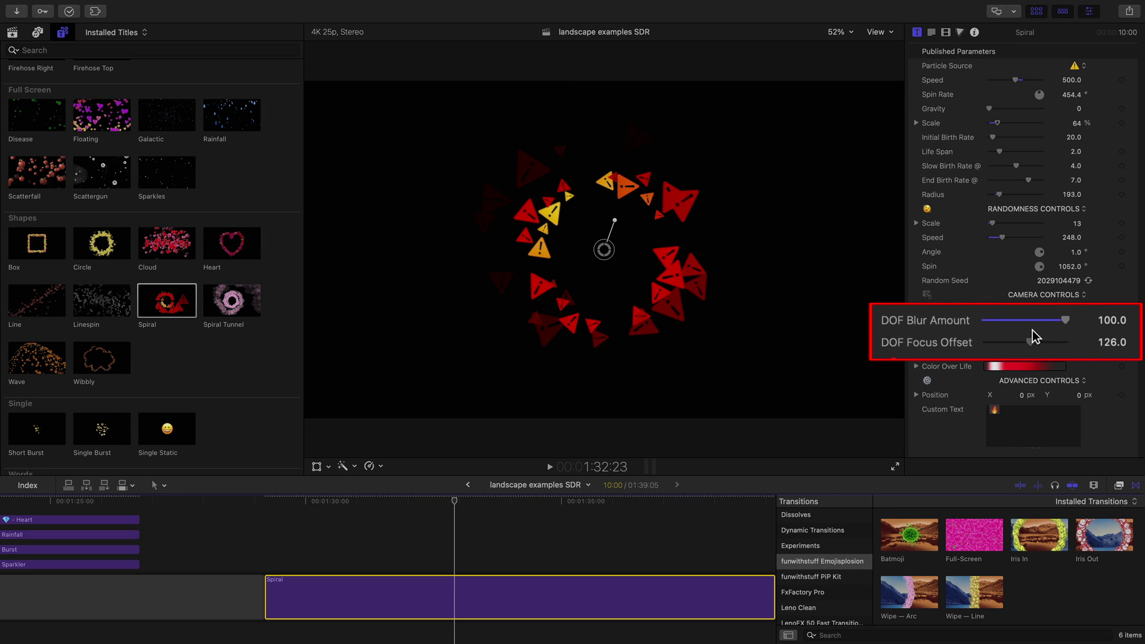
key("space")
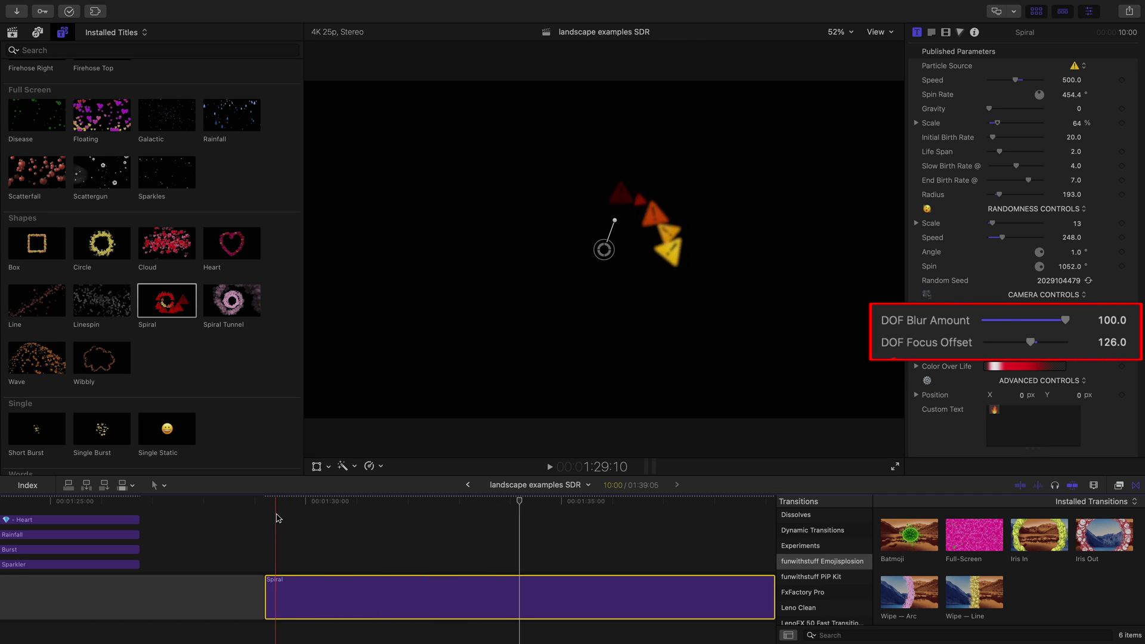
key("space")
left_click_drag(1052, 320, 921, 367)
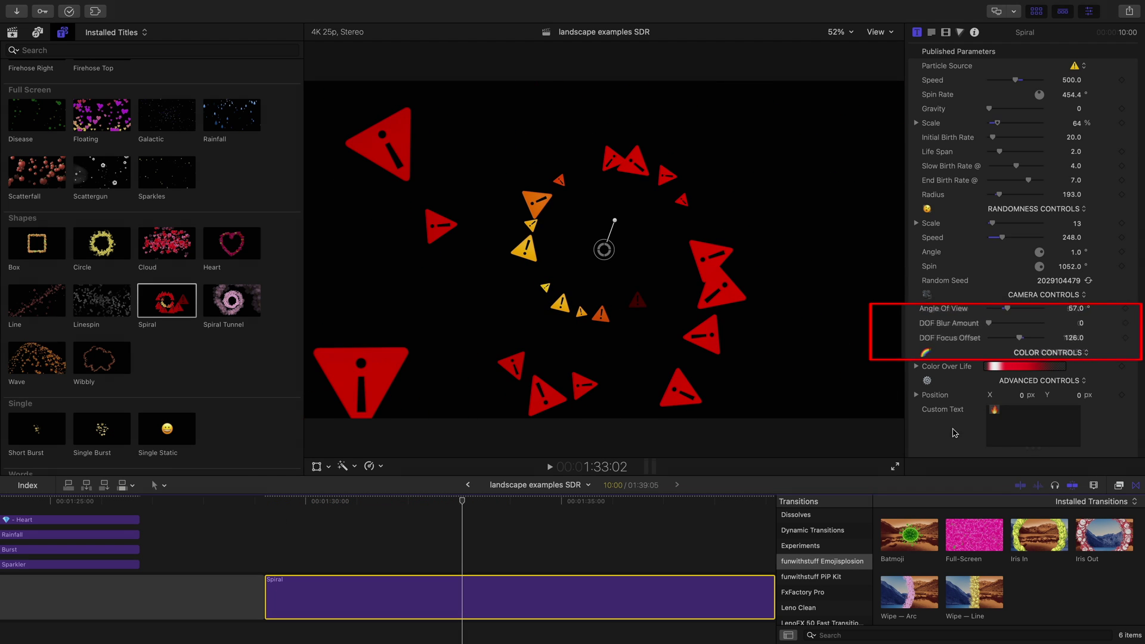
Replace the middle red stop in the Spiral title's Color Over Life gradient with a blue one, and recolour the first two stops purple and yellow.
left_click(917, 366)
scroll(1014, 358, "down", 2)
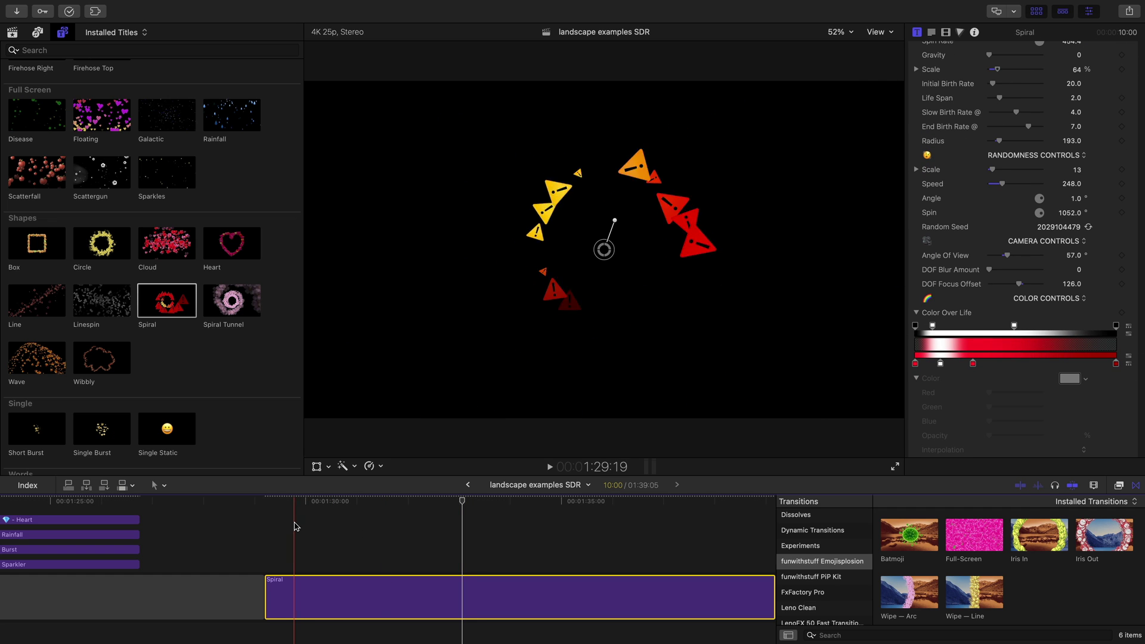
left_click(1000, 364)
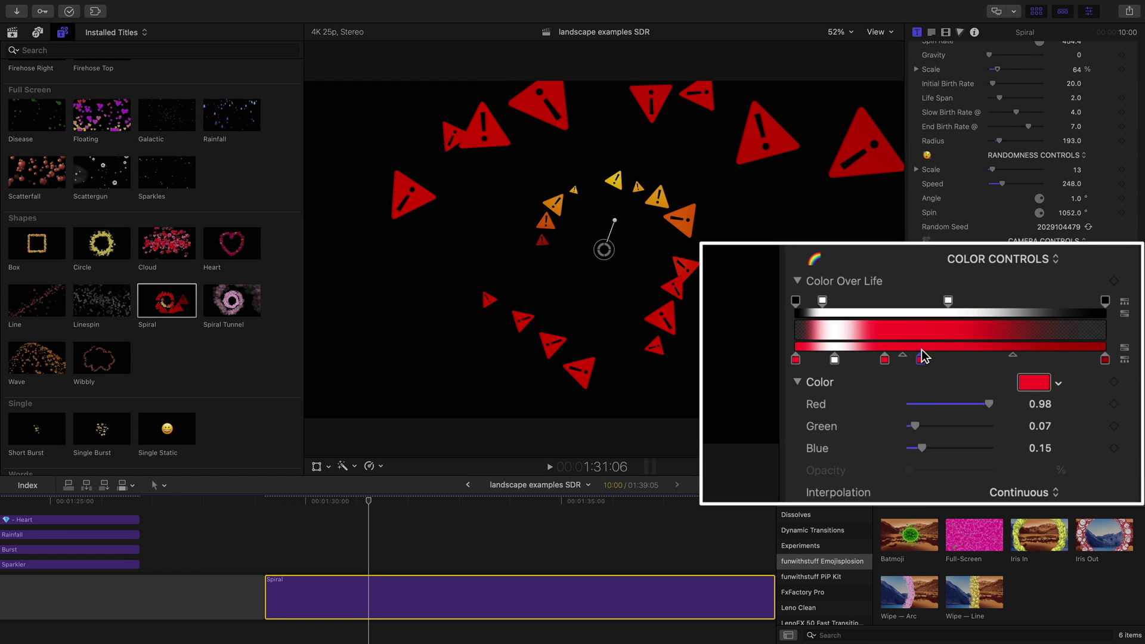
left_click(1000, 364)
left_click(929, 360)
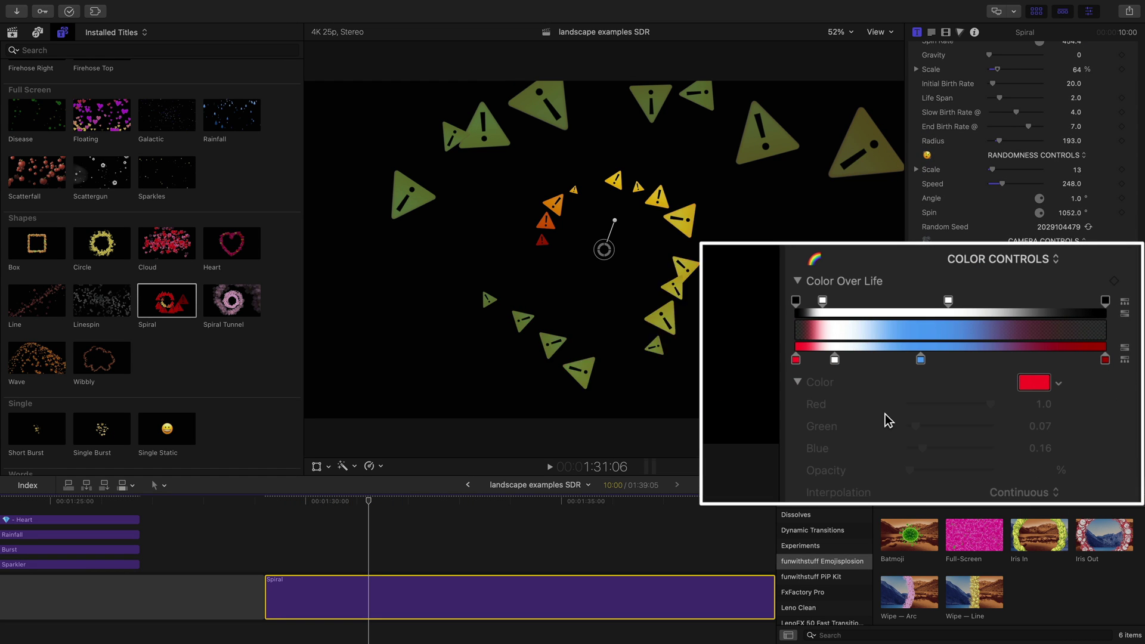
left_click_drag(838, 360, 759, 367)
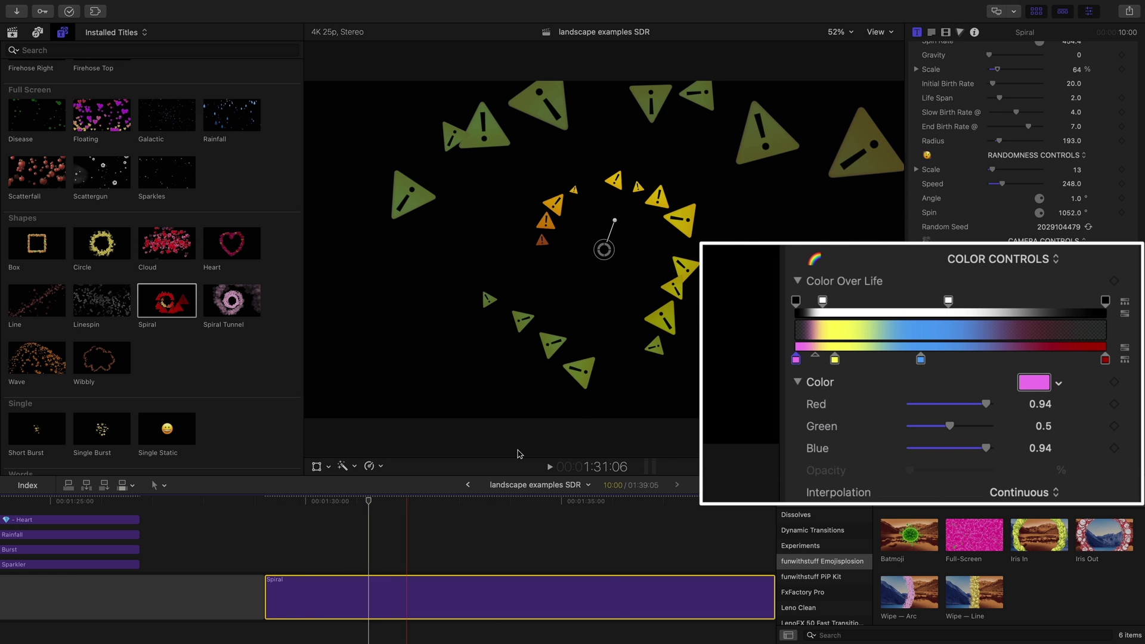
Recolour the first three stops of the Spiral title's Color Over Life gradient white.
left_click_drag(797, 360, 719, 266)
left_click_drag(839, 362, 745, 443)
left_click_drag(920, 360, 837, 441)
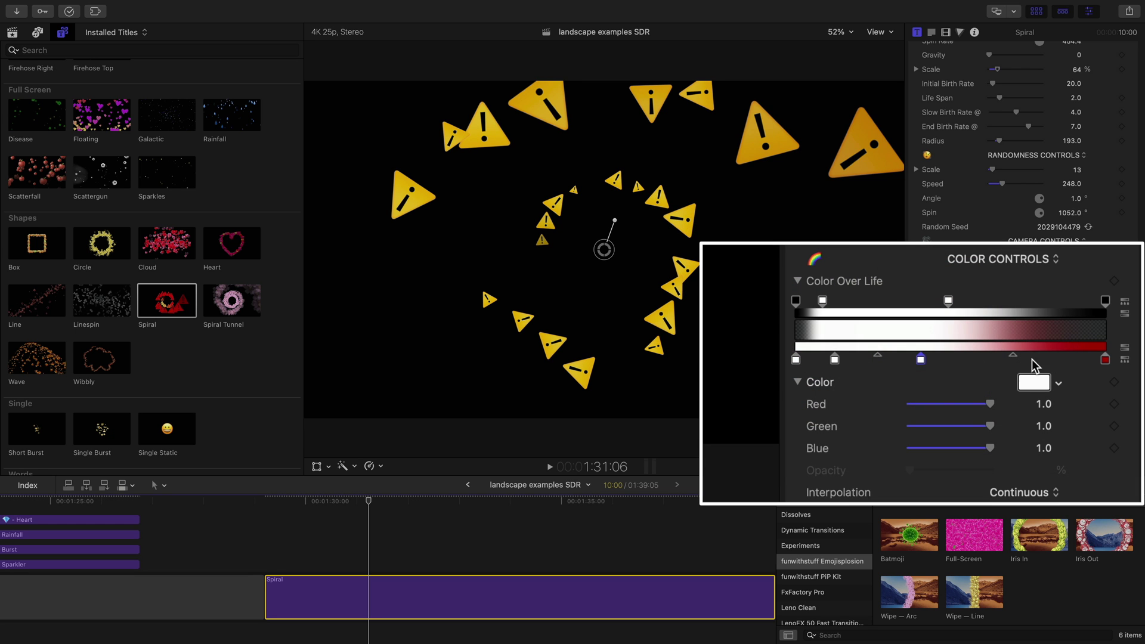
Move the third white stop and its midpoint earlier in the Color Over Life gradient so the red begins sooner.
left_click_drag(921, 359, 883, 360)
left_click_drag(983, 356, 925, 354)
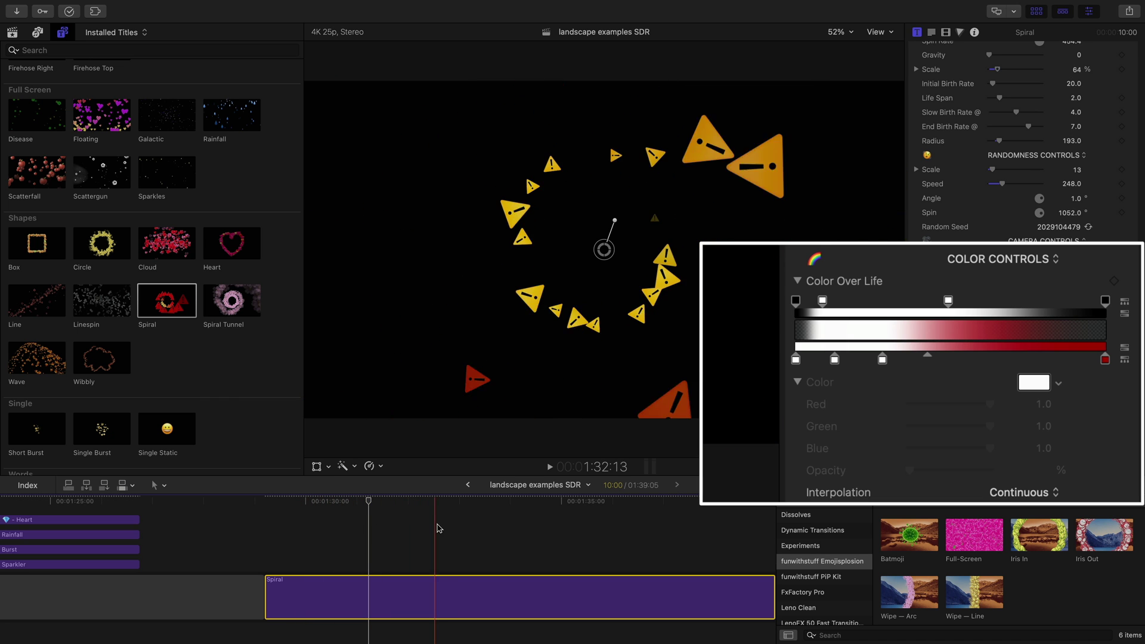
left_click_drag(883, 359, 838, 359)
left_click_drag(842, 411, 841, 418)
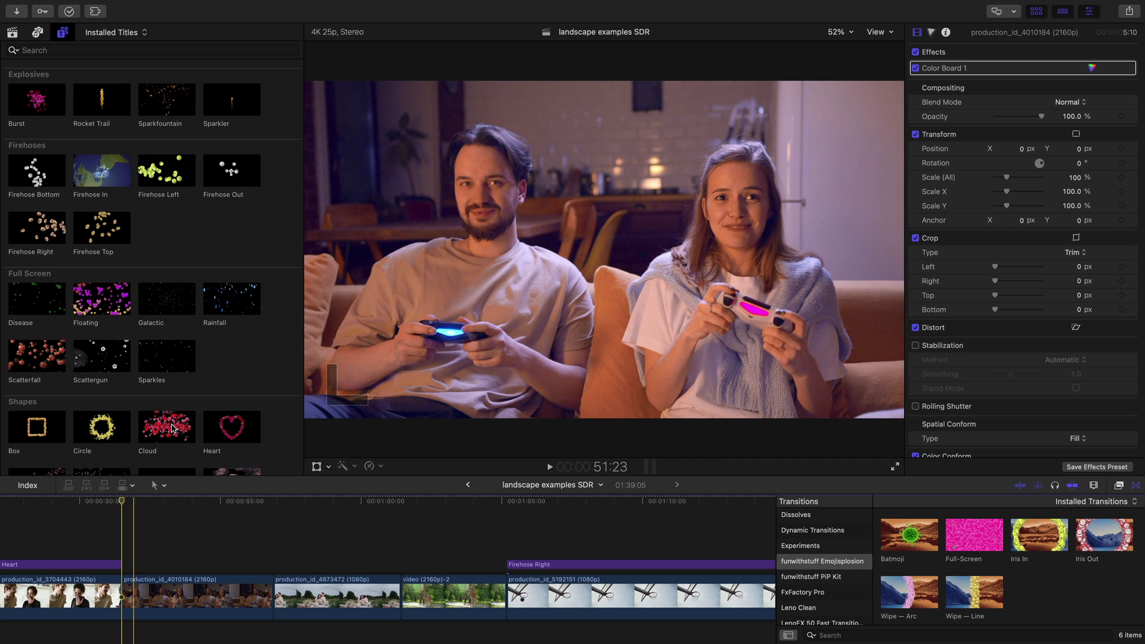
Connect a Sparkler title above the couch gaming clip, trim it to the clip's length and play it.
left_click(231, 99)
key("q")
left_click_drag(402, 565, 302, 565)
key("space")
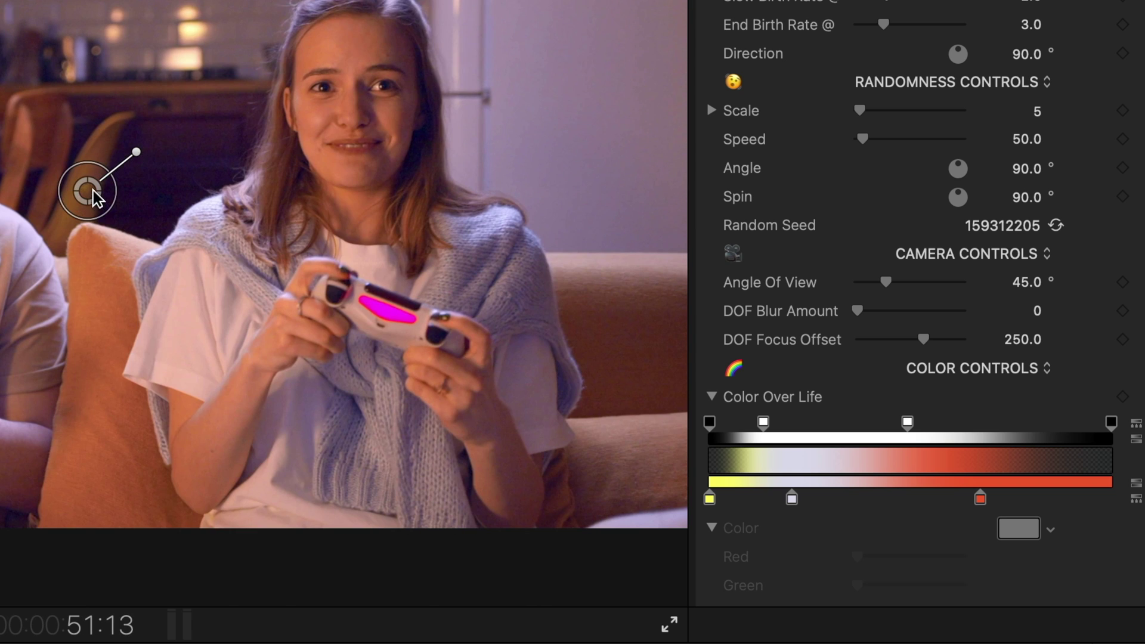
Move the Sparkler onto the woman's game controller, keyframing its position at X 0.44, Y -0.18 and at X 0.46, Y -0.19 at 51:16.
left_click_drag(95, 197, 395, 319)
scroll(1092, 350, "down", 5)
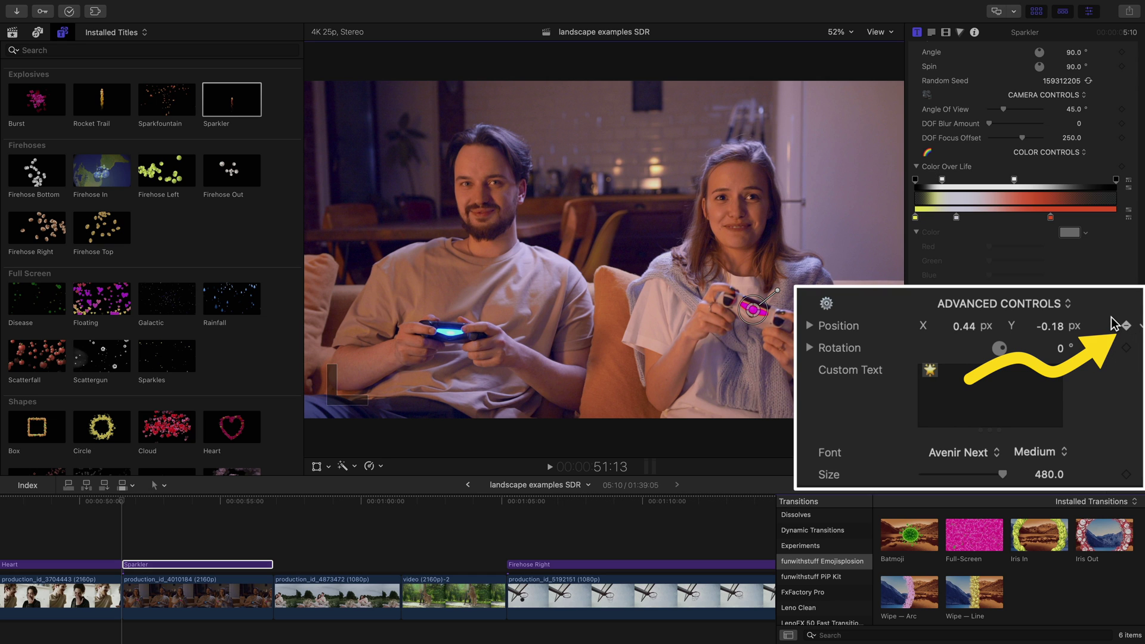
key("Right")
key("Right")
key("Right")
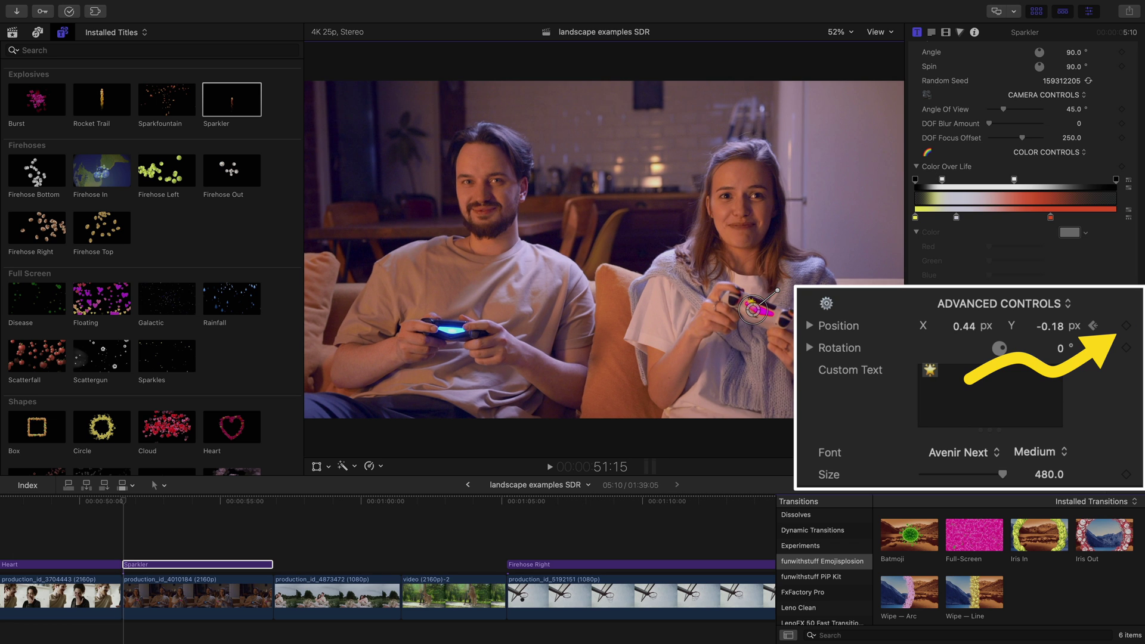
left_click_drag(756, 316, 765, 321)
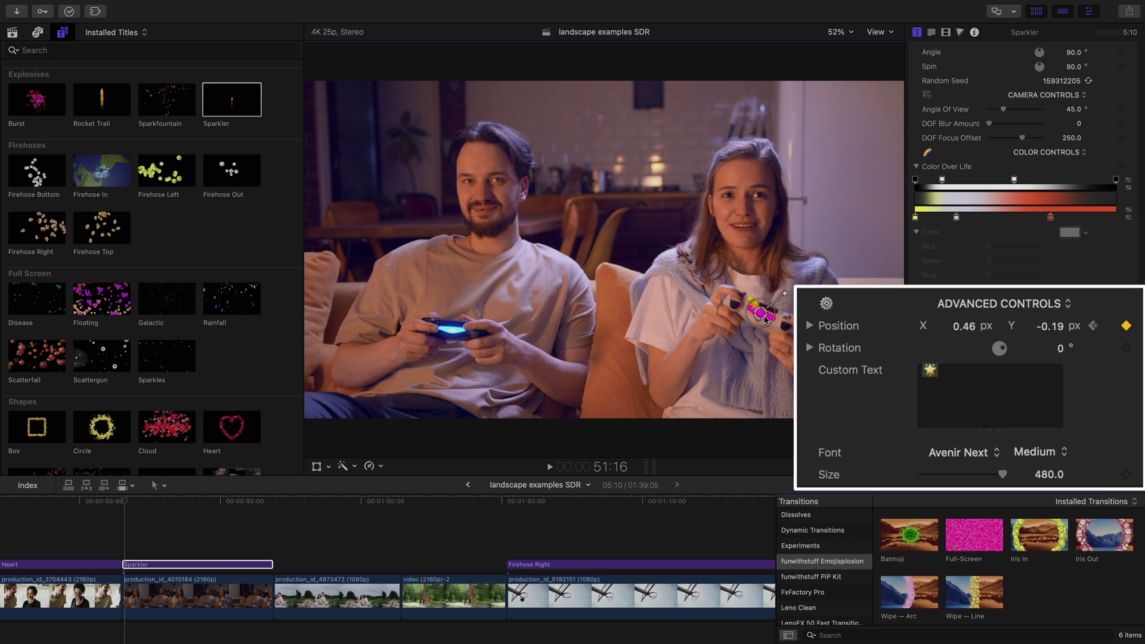
Keep keyframing the Sparkler's position along the moving controller, reaching X 0.49, Y -0.25 at 52:06.
key("Right")
key("Right")
key("Right")
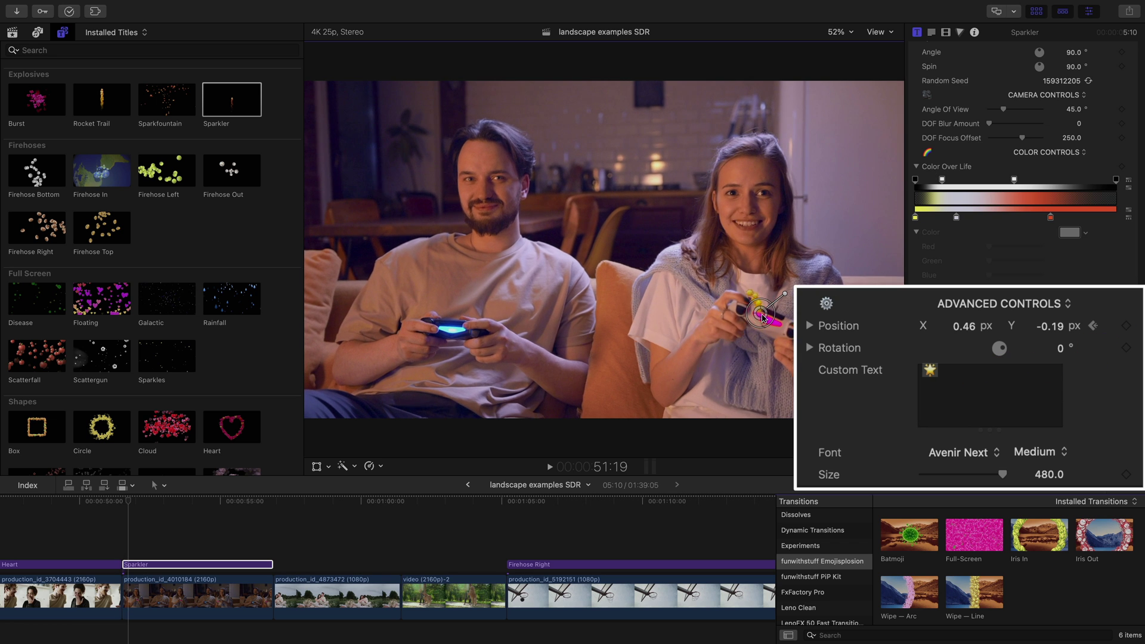
key("Right")
key("Right")
key("Right")
key("Right")
key("Right")
key("Right")
key("Right")
key("Right")
key("Right")
left_click_drag(767, 327, 770, 328)
key("Right")
key("Right")
key("Right")
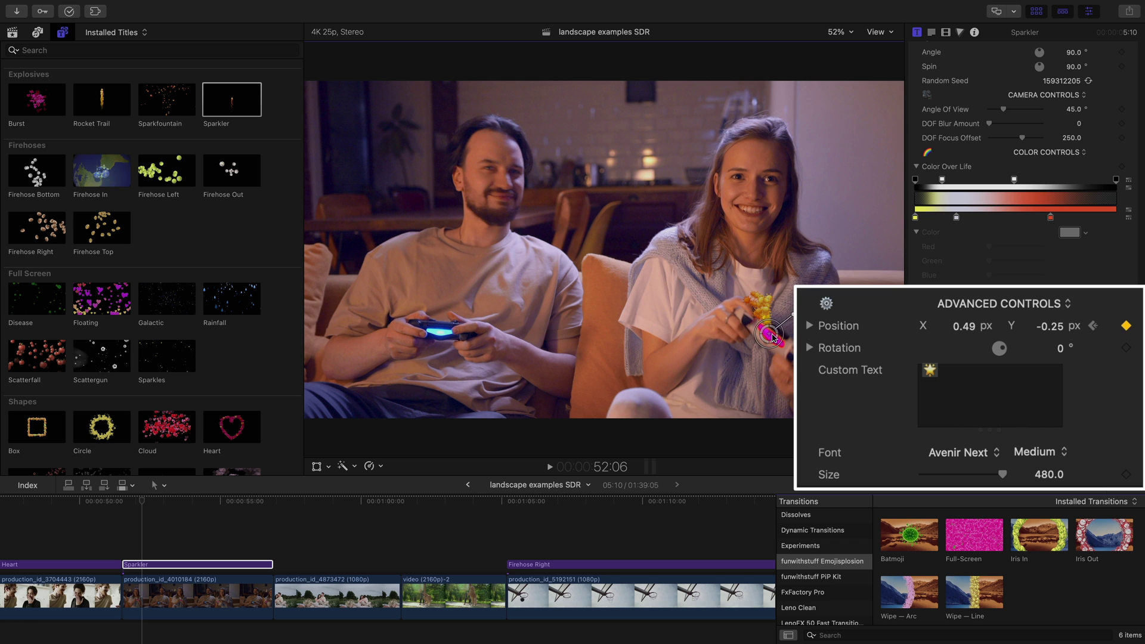
Keyframe the Sparkler's position at X 0.48, Y -0.27 at 52:08, continue to X 0.47, Y -0.26 by 52:12, and play the result.
key("Right")
key("Right")
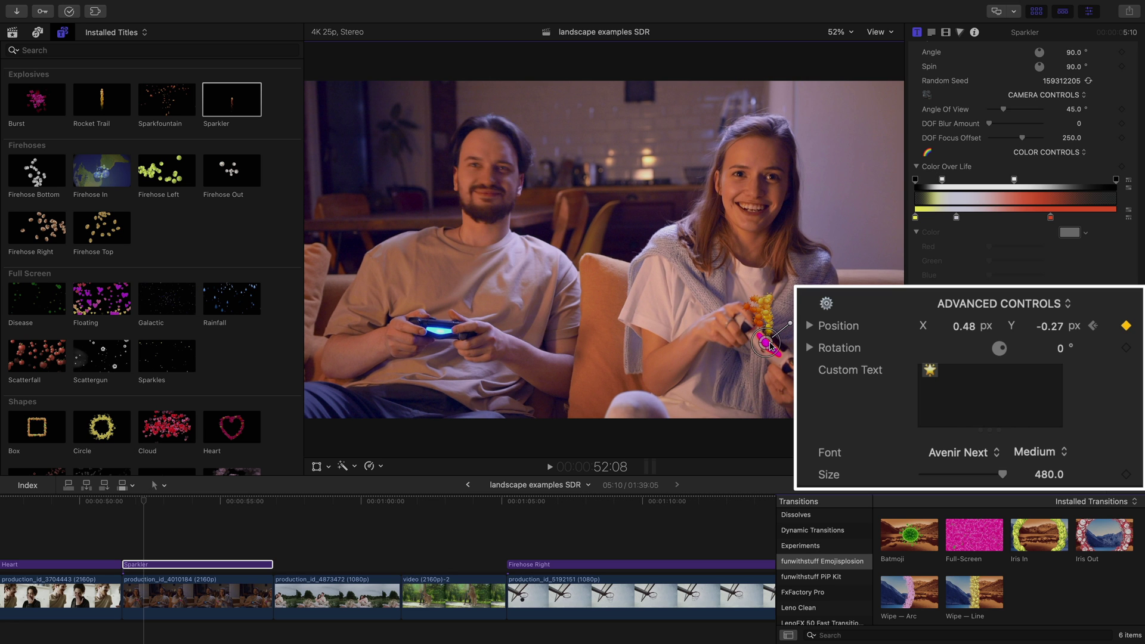
key("Right")
key("Right")
key("Right")
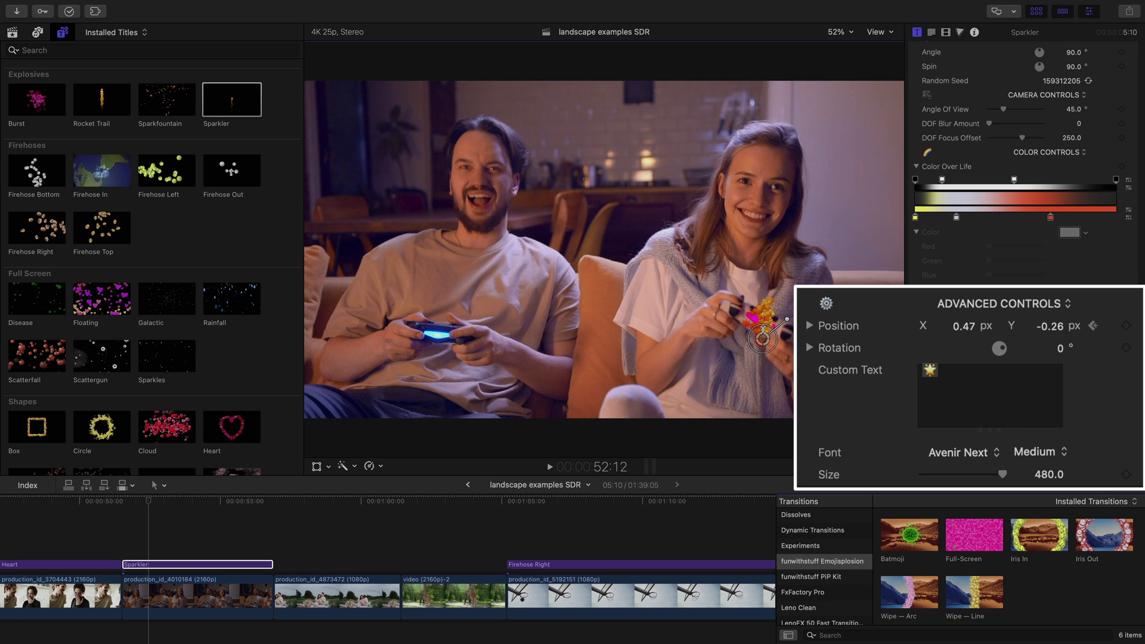
key("space")
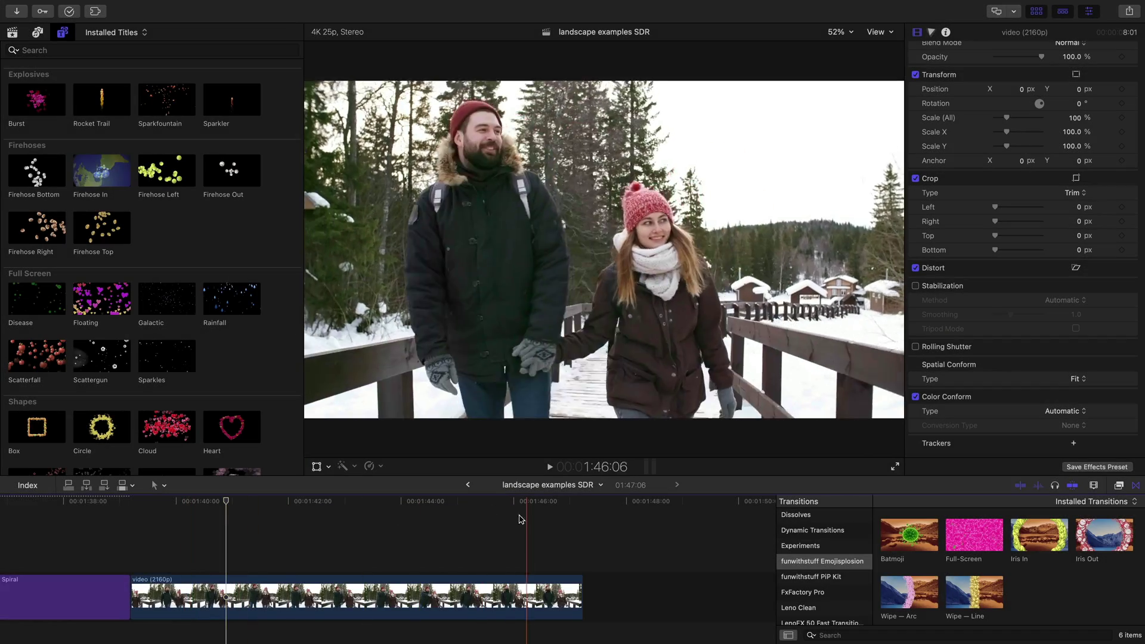
Attach a Single Static emoji title to the man's face in the snowy bridge clip and analyze the face track.
scroll(230, 412, "down", 5)
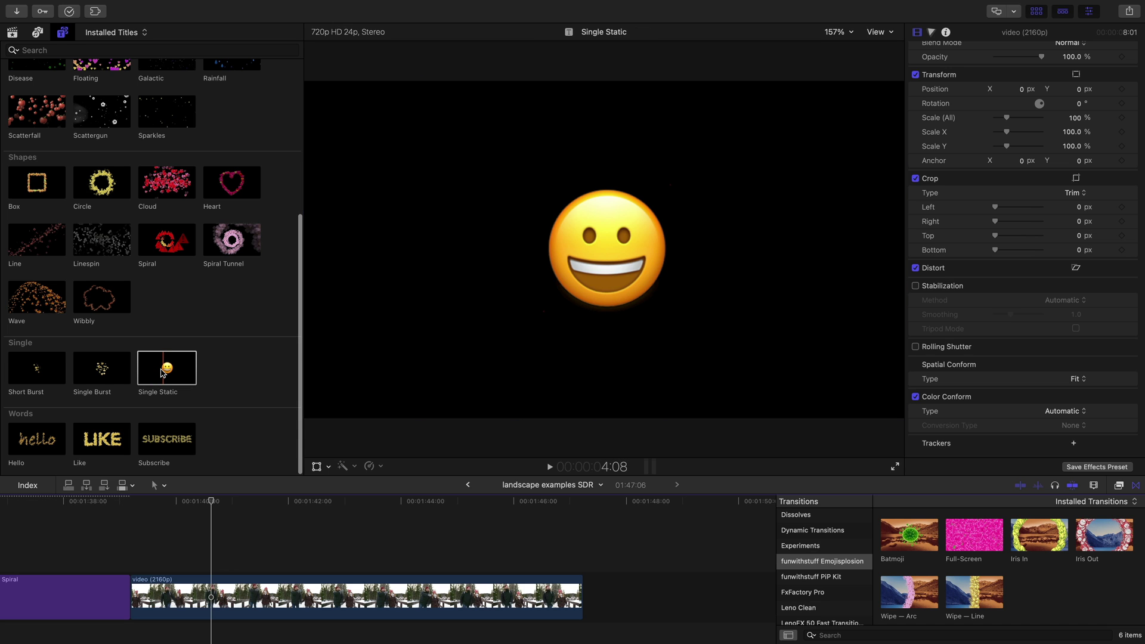
left_click_drag(162, 372, 590, 154)
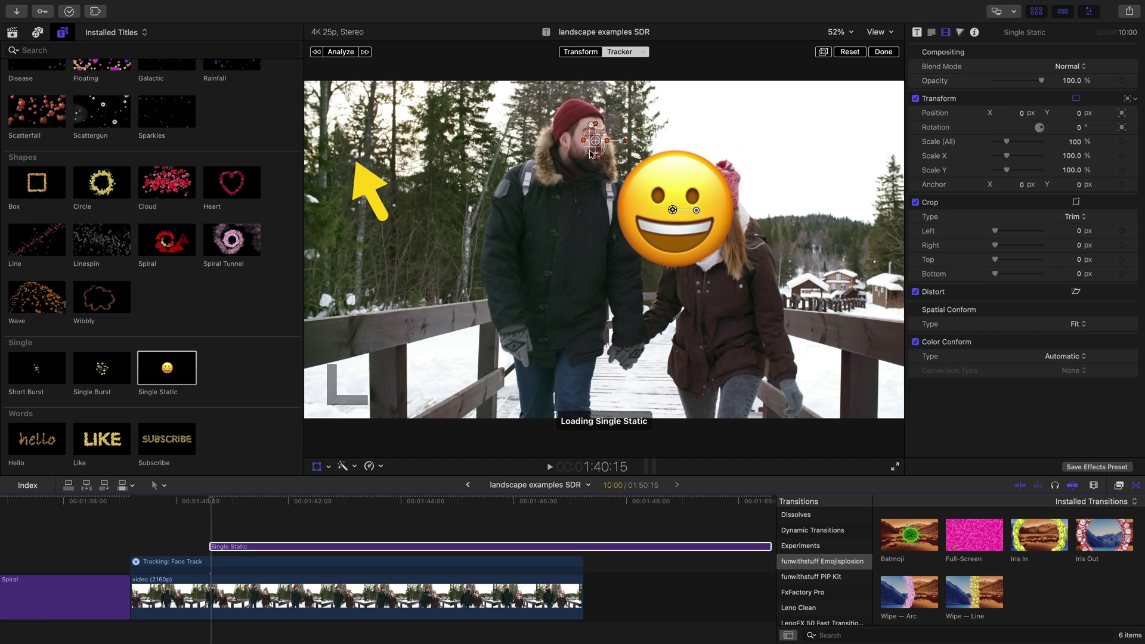
left_click(343, 52)
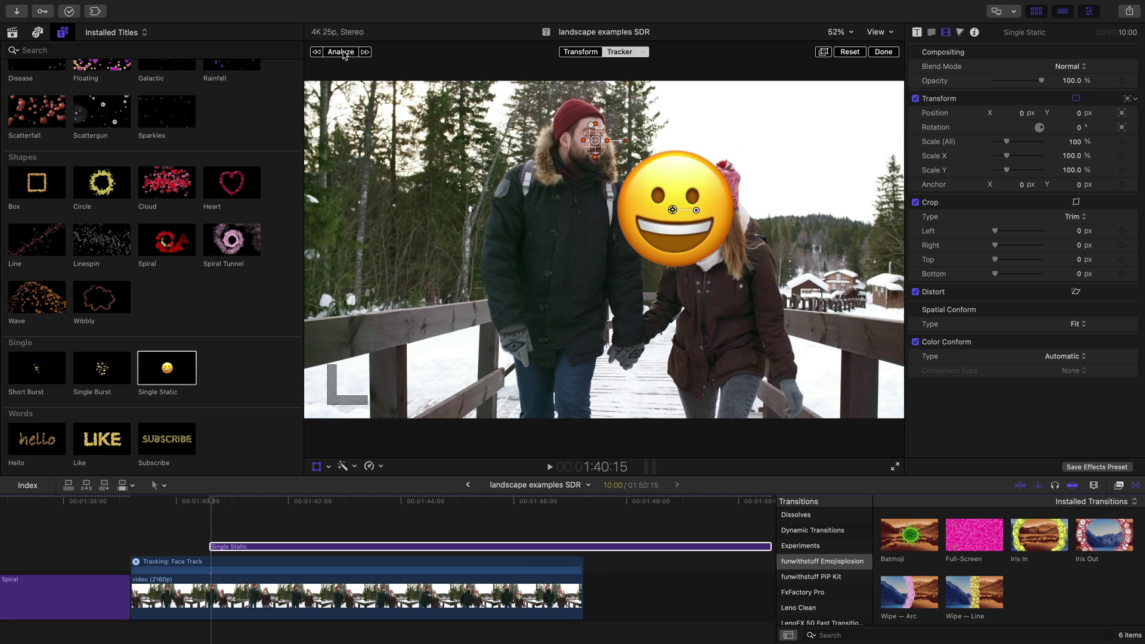
Move the tracked emoji over the man's face at X -614.3, Y 478.2, finish the transform and fine-tune it with its on-screen control.
left_click(594, 55)
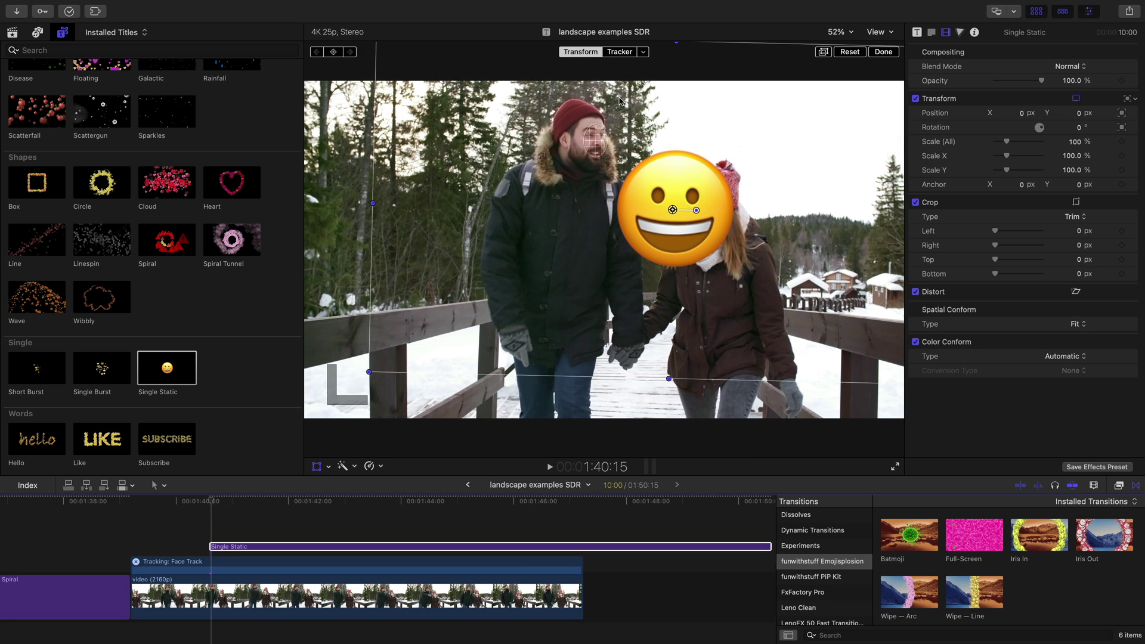
left_click_drag(680, 248, 586, 173)
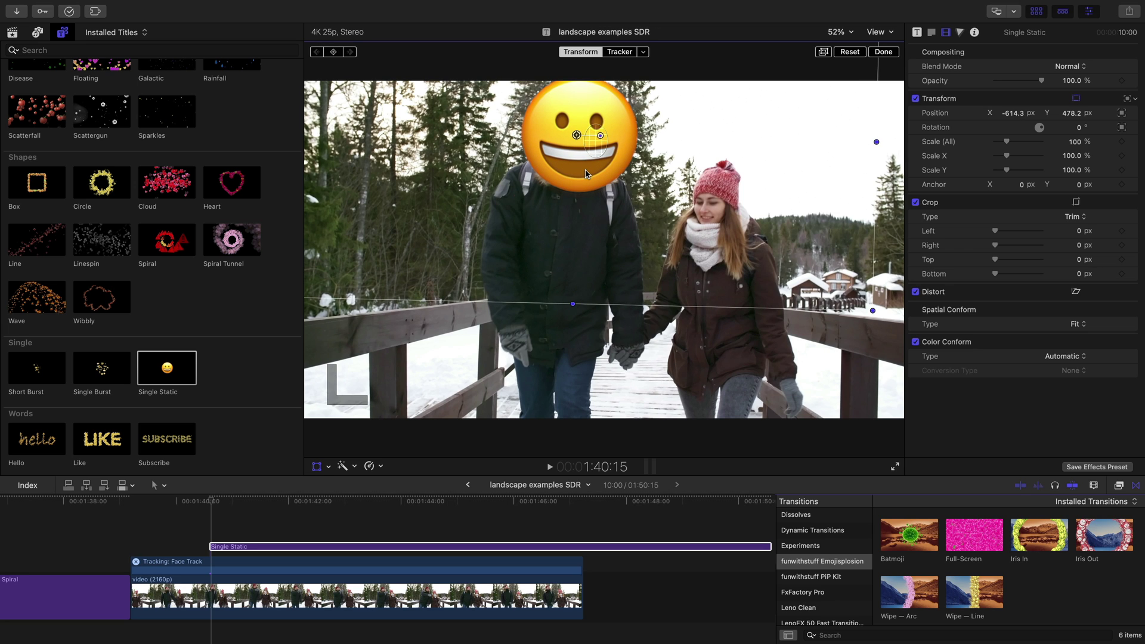
left_click(884, 53)
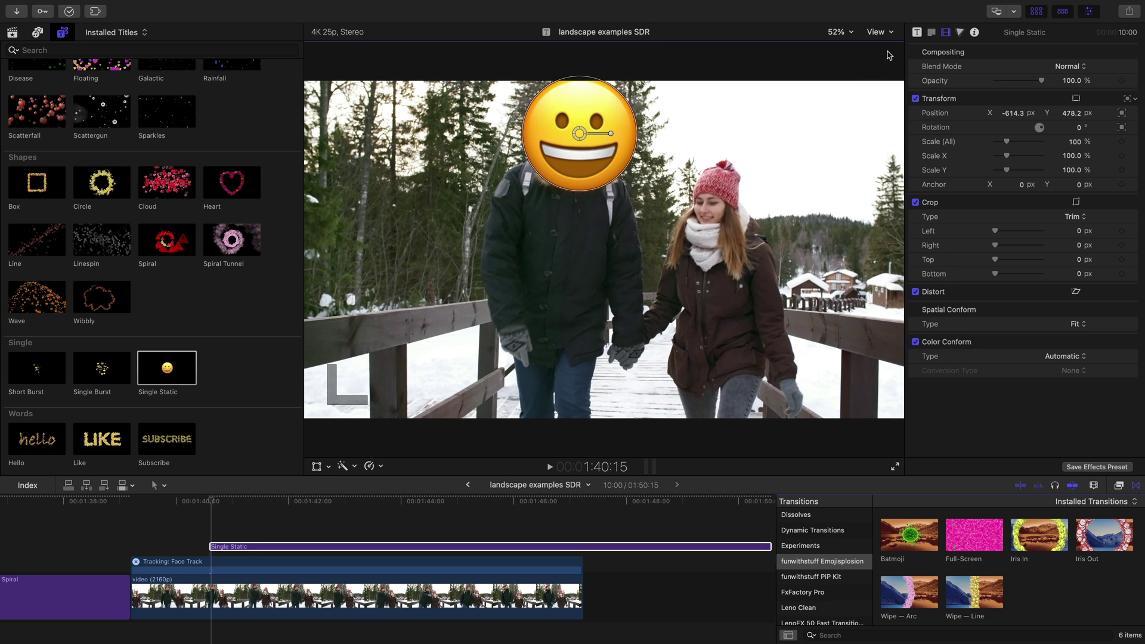
mouse_move(614, 137)
left_mouse_down()
mouse_move(609, 127)
mouse_move(624, 126)
left_mouse_up()
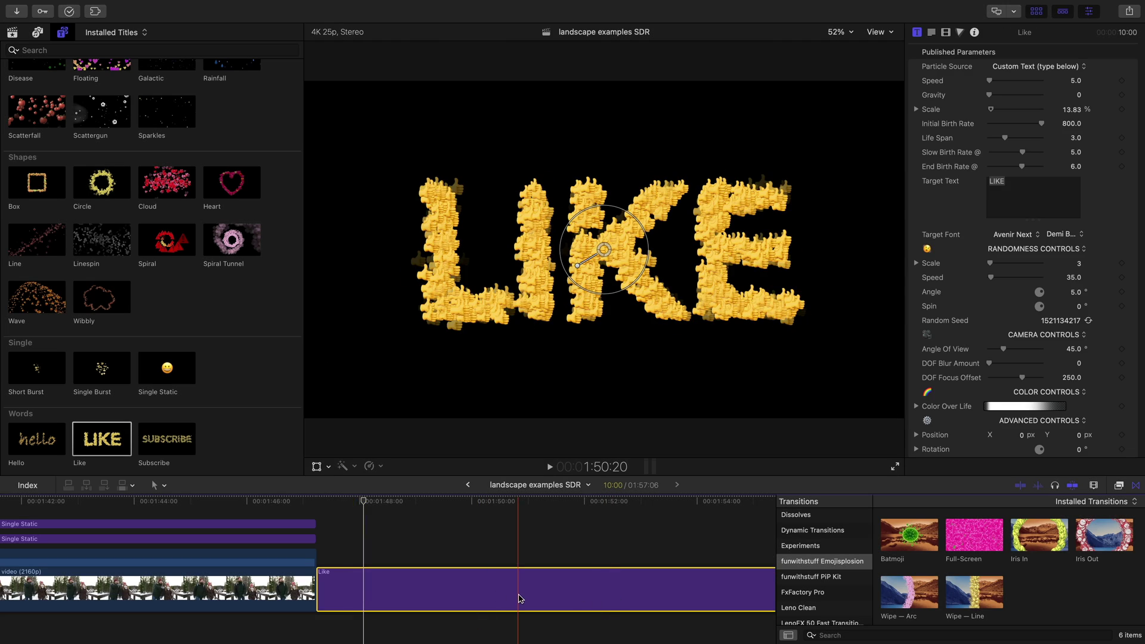
Replace the Like title's target text with FUN.
double_click(1032, 191)
type("FUN")
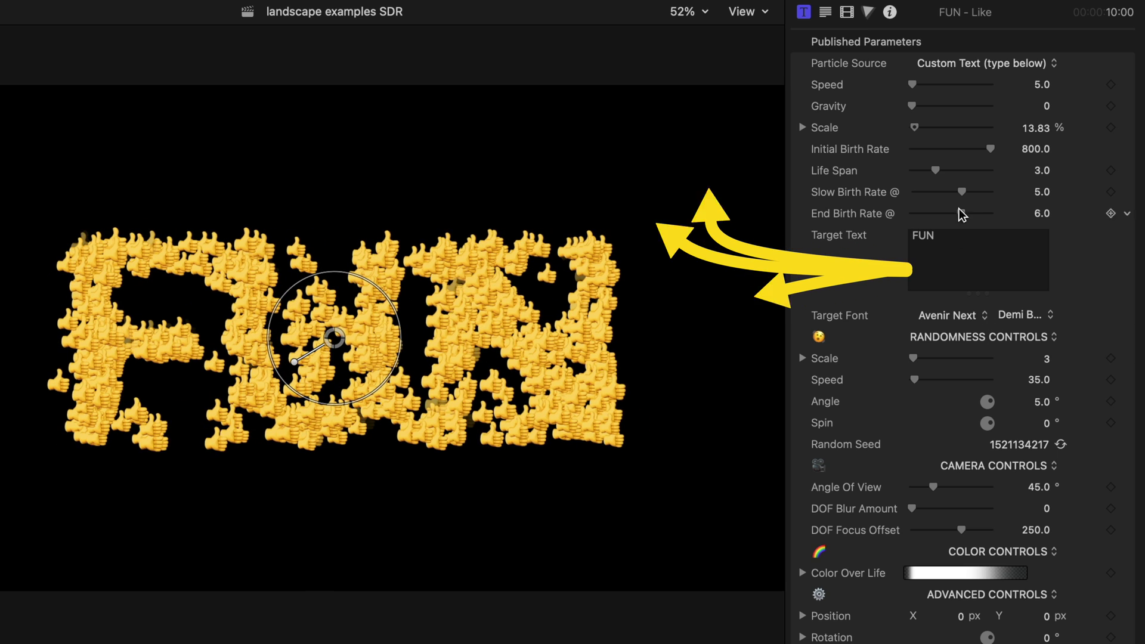
Set life span to 2.93, slow birth rate to 4.77 and end birth rate to 5.86, extend the text to FUN! and generate a new seed.
left_click_drag(958, 170, 936, 169)
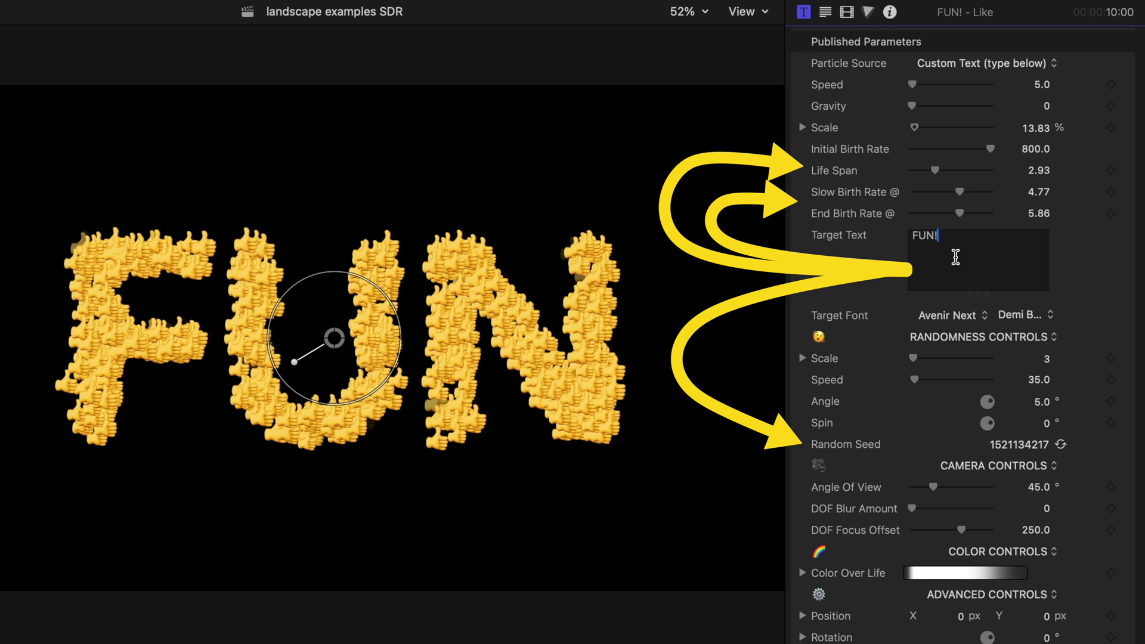
left_click(1061, 444)
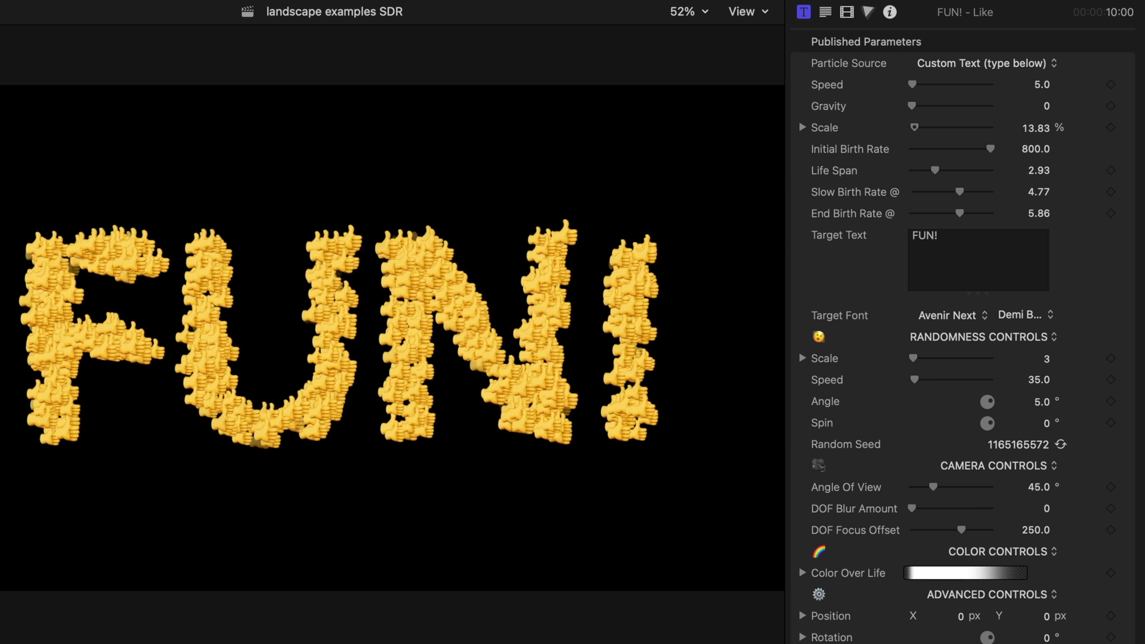
left_click(984, 63)
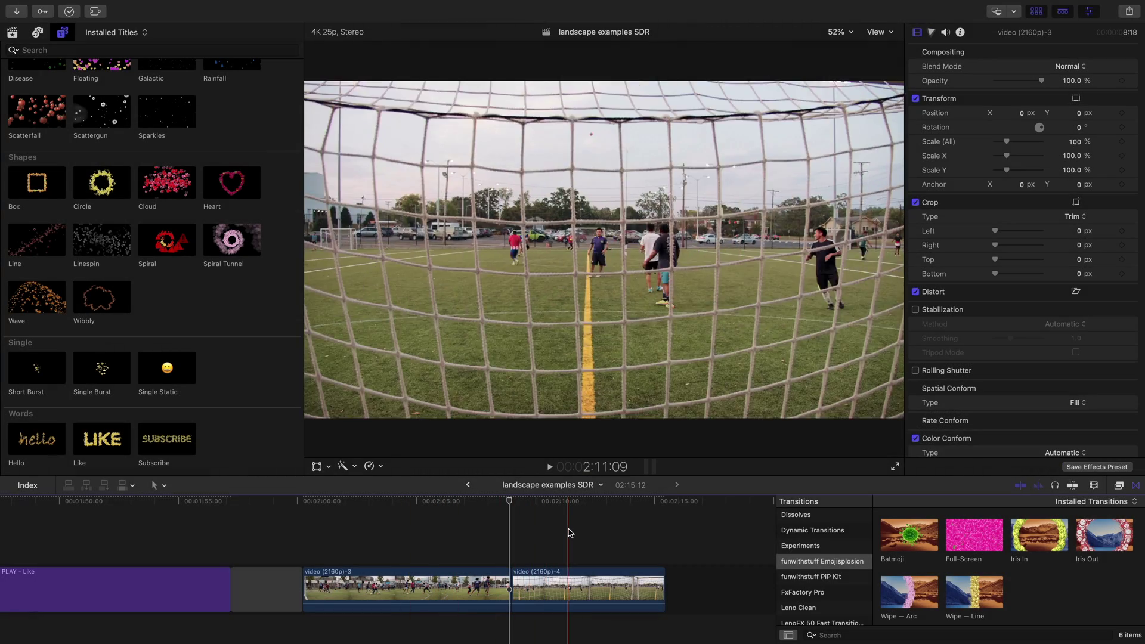
Add the Batmoji transition at the edit point between the two soccer clips.
left_click_drag(900, 541, 511, 584)
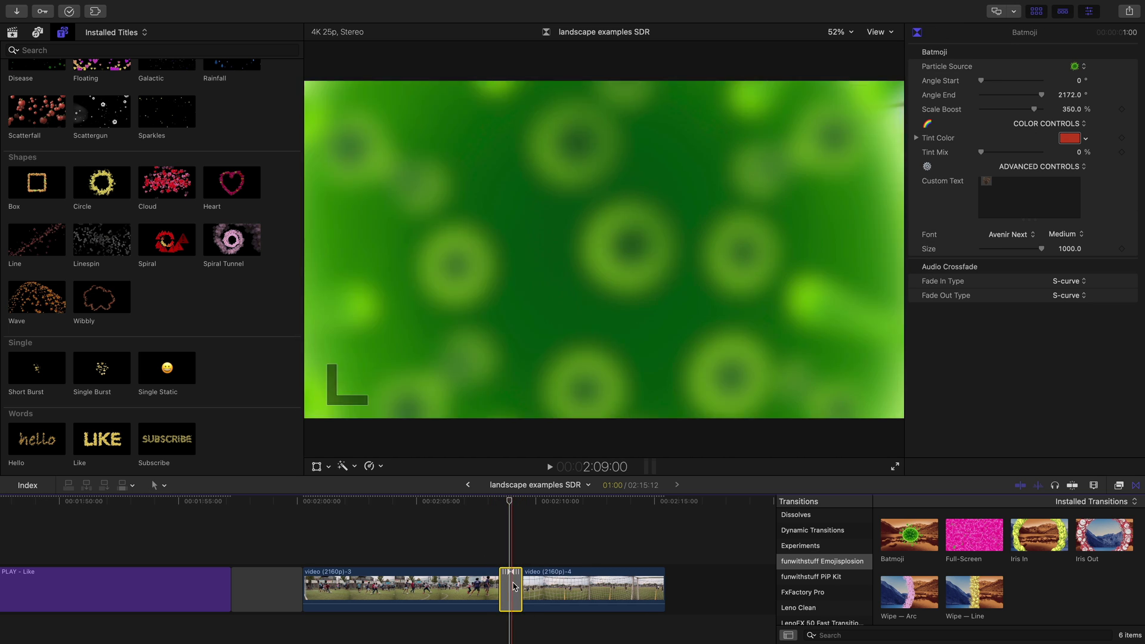
Set the Batmoji transition's particle source to the soccer ball emoji.
left_click(1078, 66)
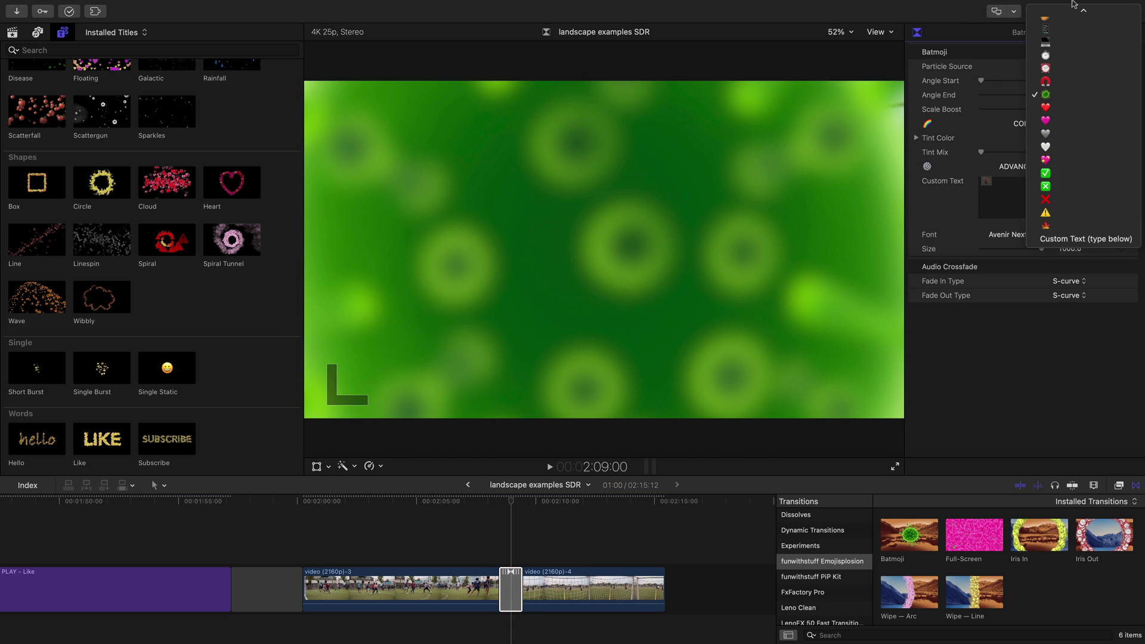
scroll(1074, 60, "up", 3)
left_click(1072, 44)
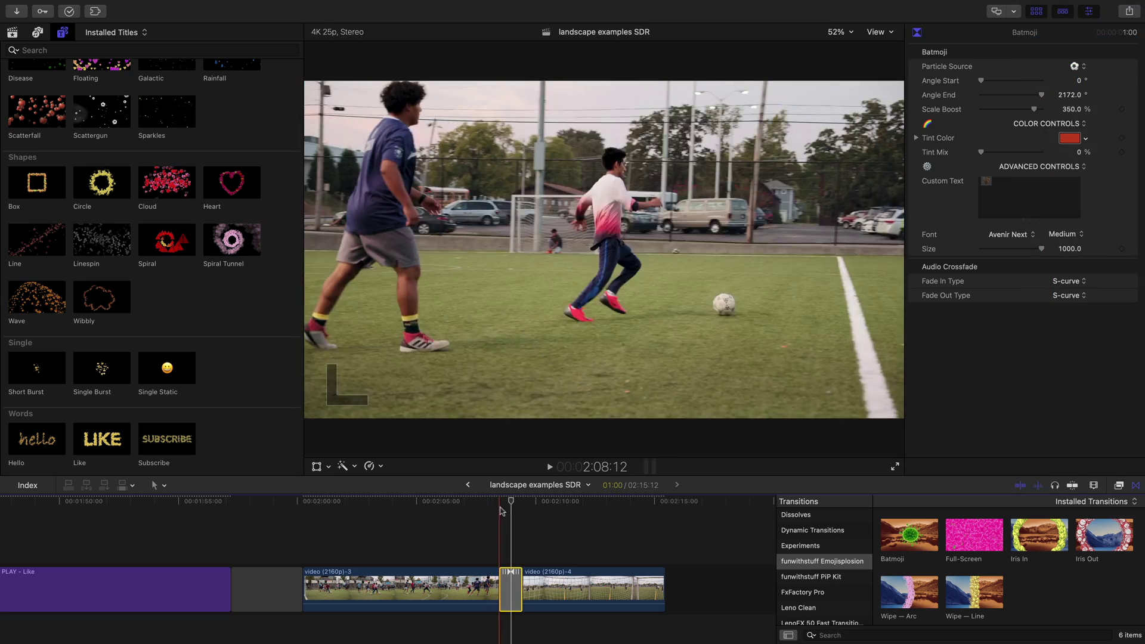
Replace the transition between the soccer clips with Full-Screen and set its particle source to the soccer ball emoji.
double_click(974, 535)
left_click(1077, 66)
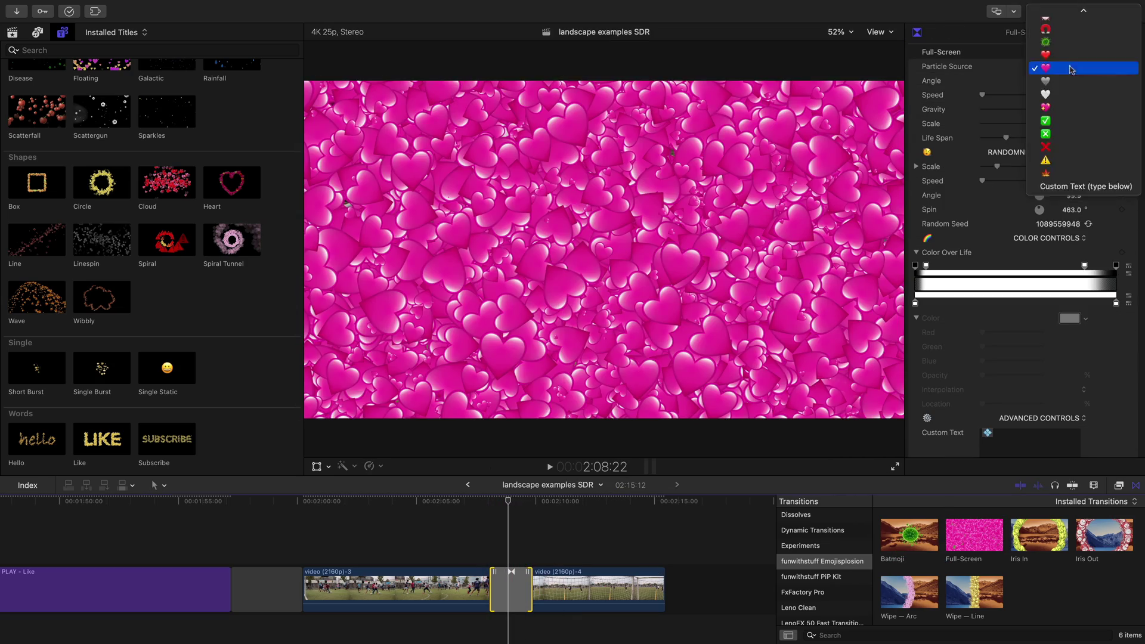
left_click(1077, 148)
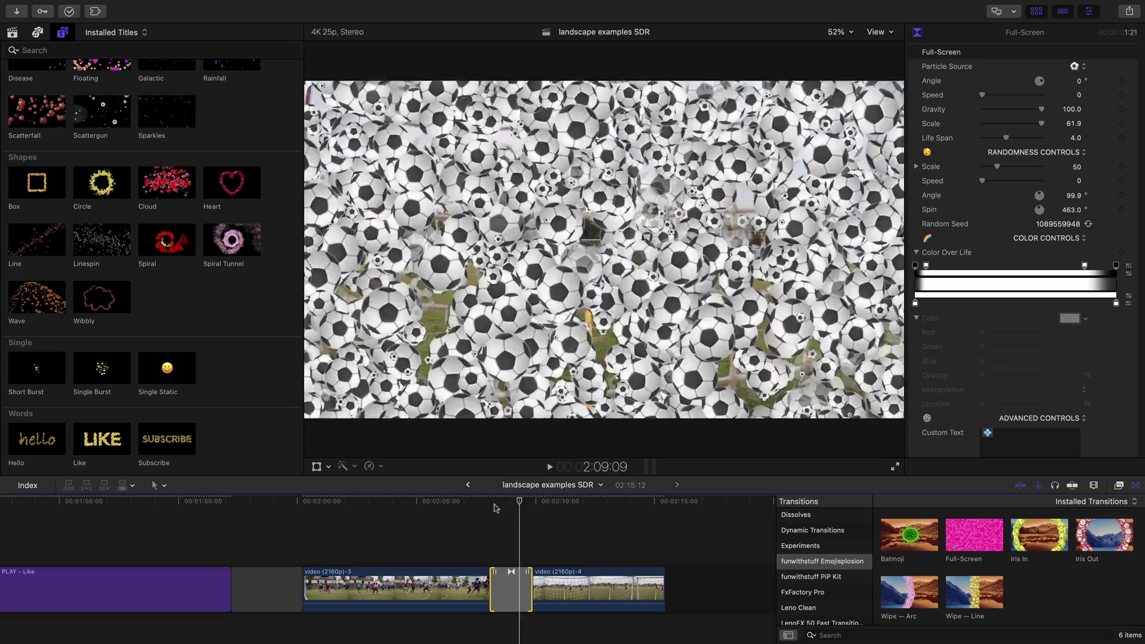
left_click(497, 535)
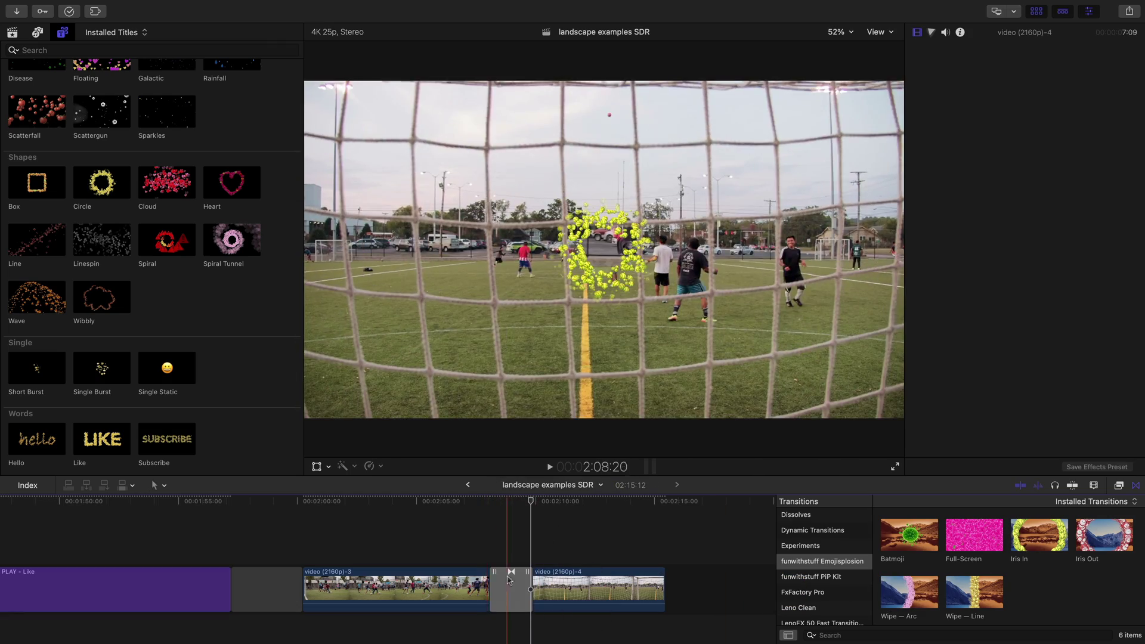
Give the Wipe — Arc transition the soccer ball emoji as particle source and an arc angle of 49°.
left_click(509, 593)
left_click(1081, 66)
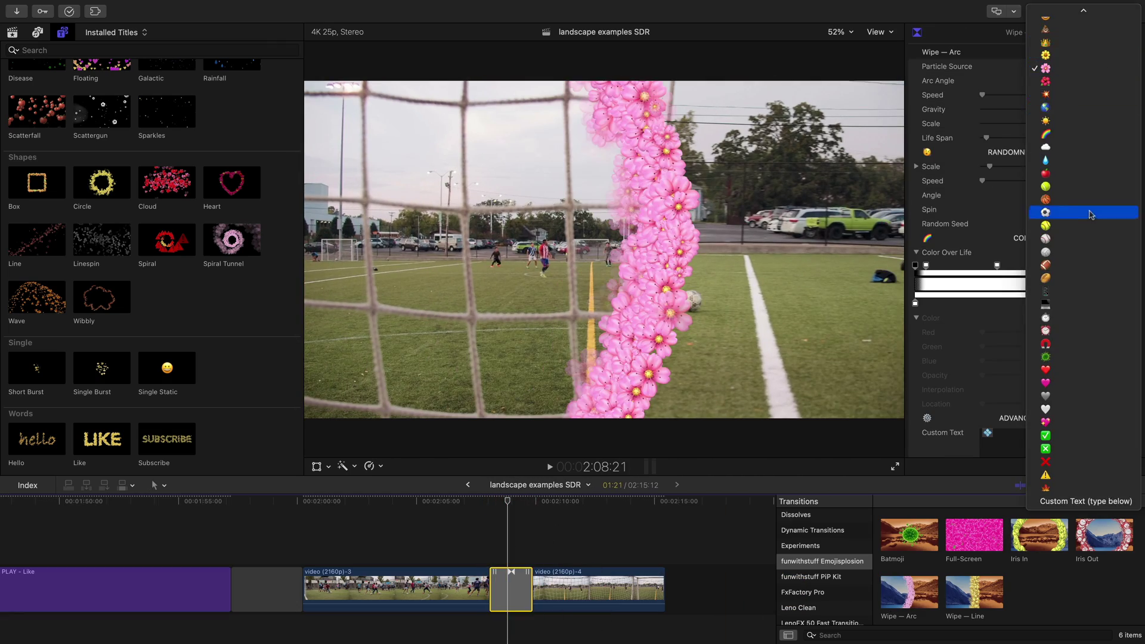
left_click(1086, 213)
left_click_drag(1081, 83, 1097, 72)
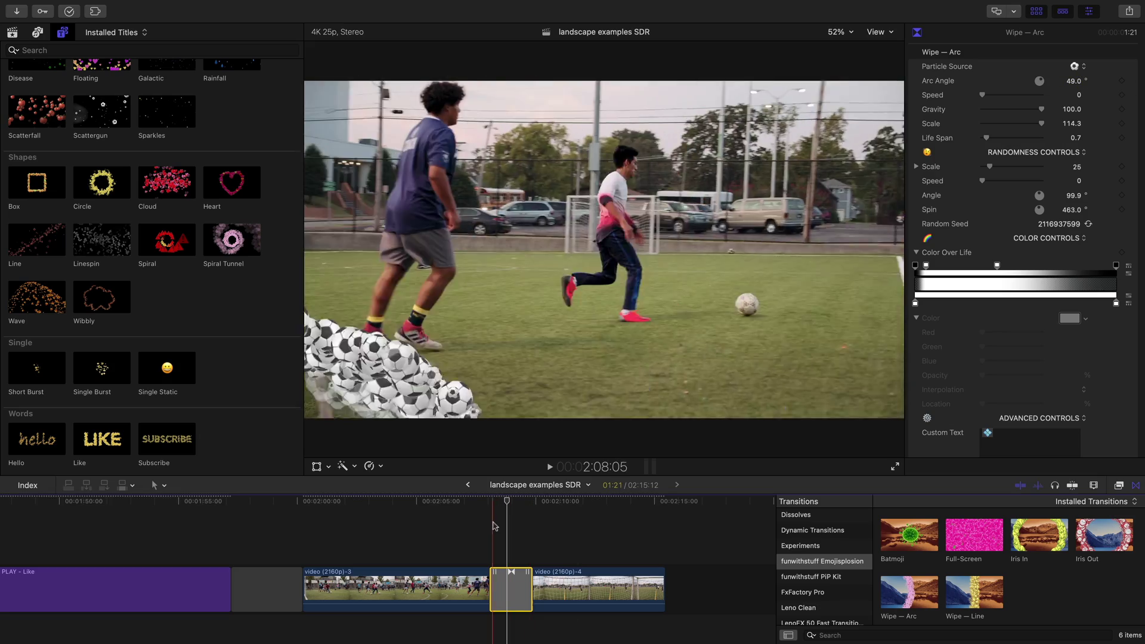
Apply the Wipe — Line transition between the soccer clips with soccer ball particles and a 264° line angle, and play it back.
left_click_drag(975, 592, 511, 590)
left_click(1081, 66)
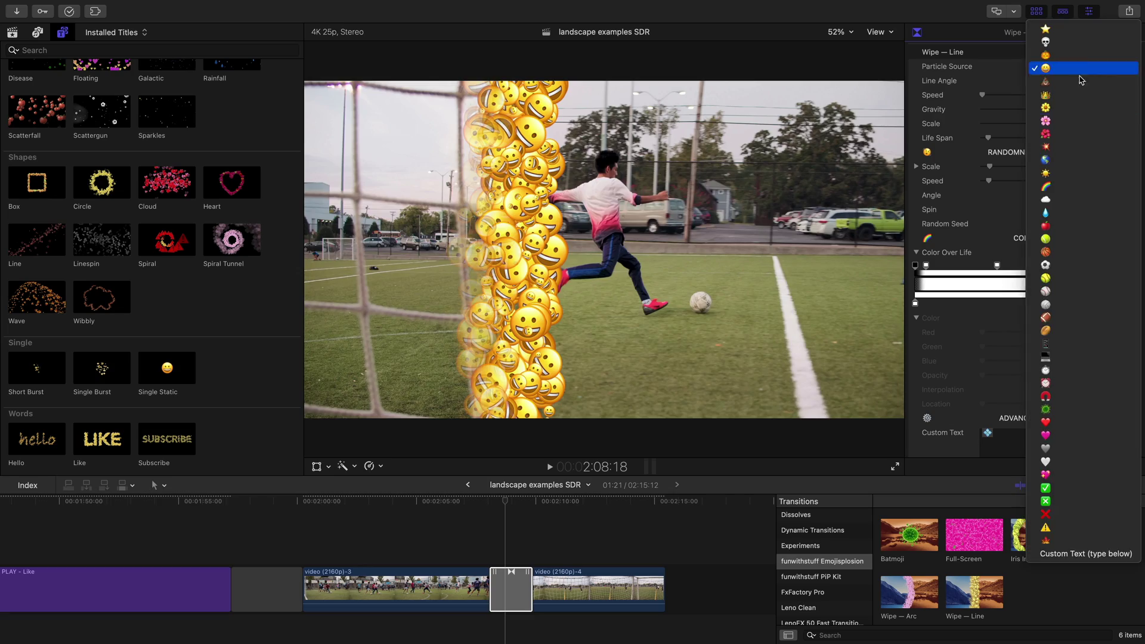
left_click(1086, 212)
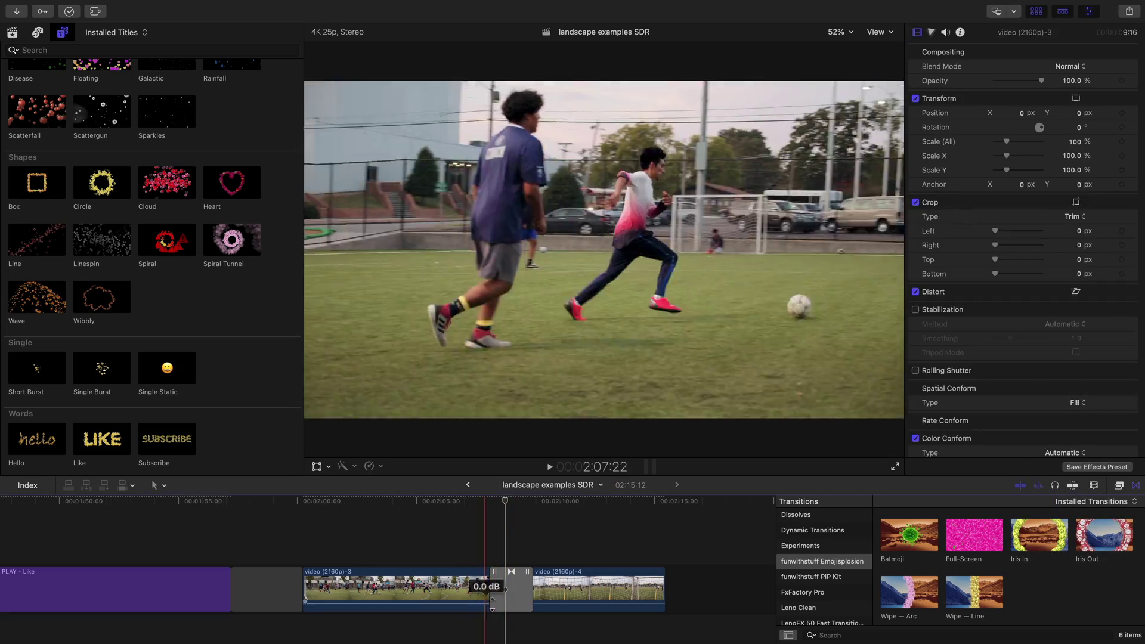
left_click_drag(1074, 80, 1094, 36)
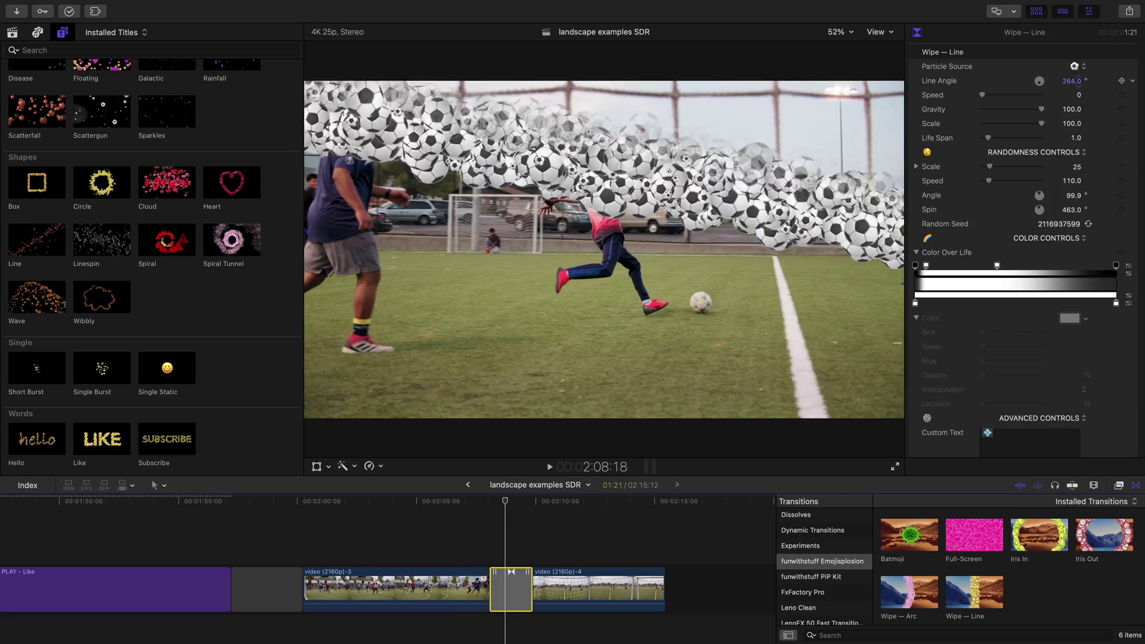
key("space")
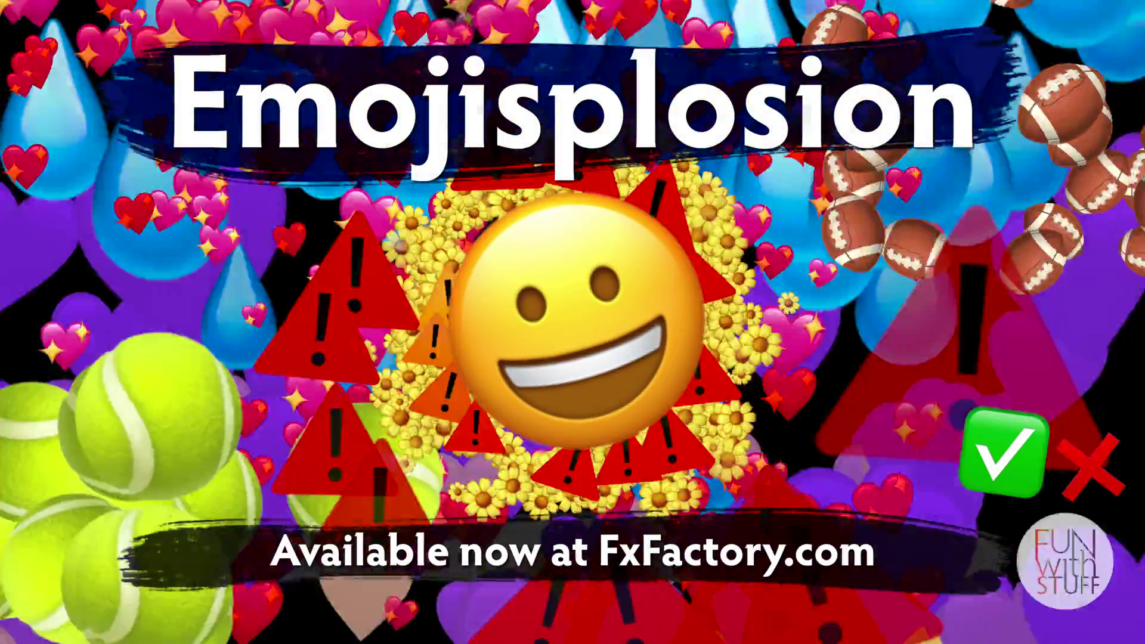